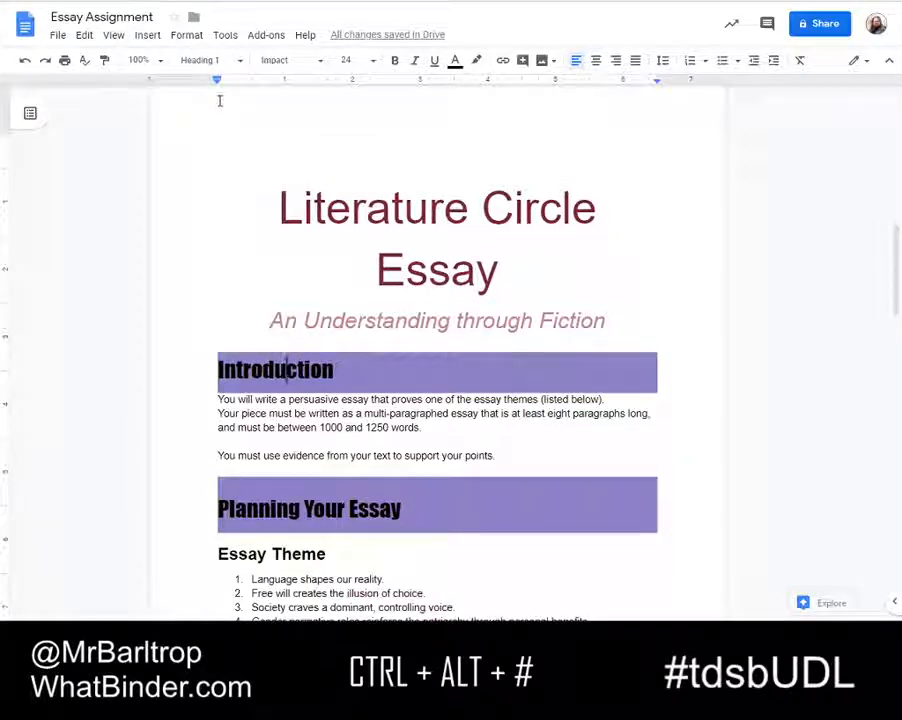
# Step: Remove the space before and after the "Introduction" heading paragraph
pyautogui.moveTo(334, 370); pyautogui.dragTo(221, 369)
pyautogui.click(186, 37)
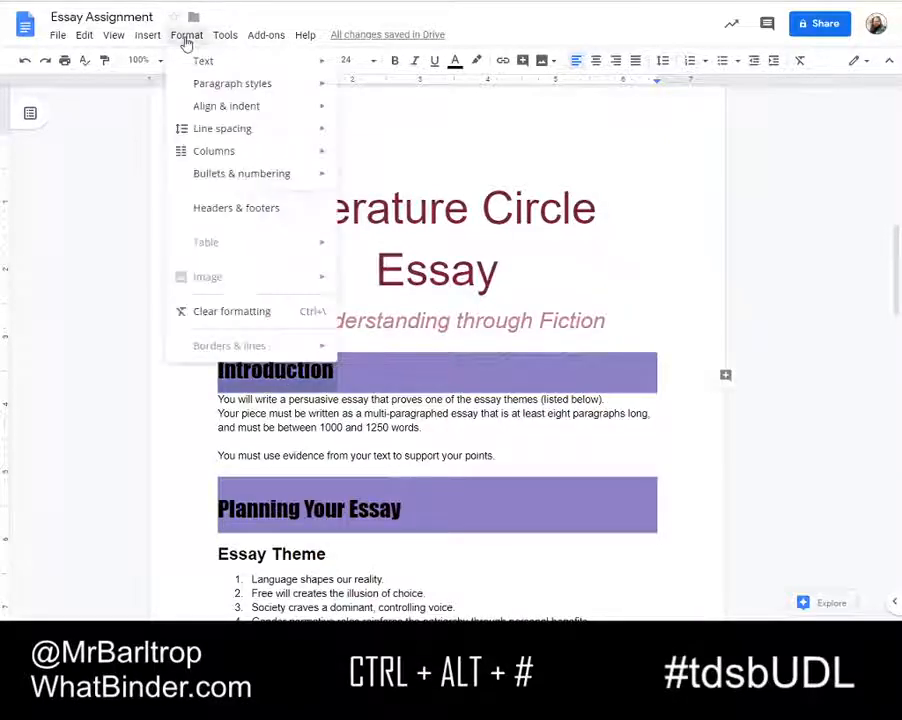
pyautogui.moveTo(234, 132)
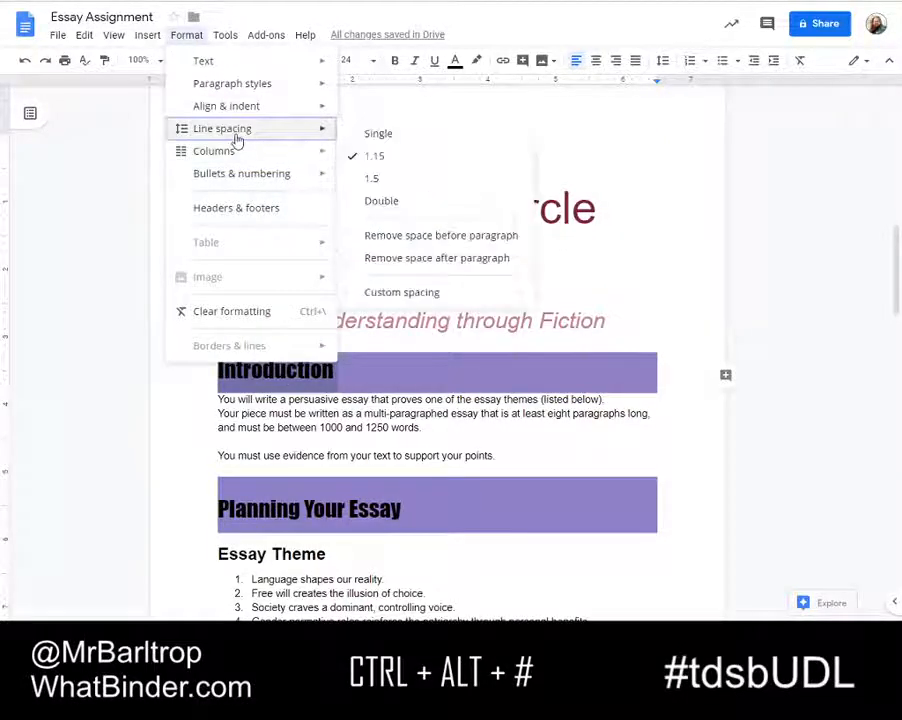
pyautogui.click(427, 237)
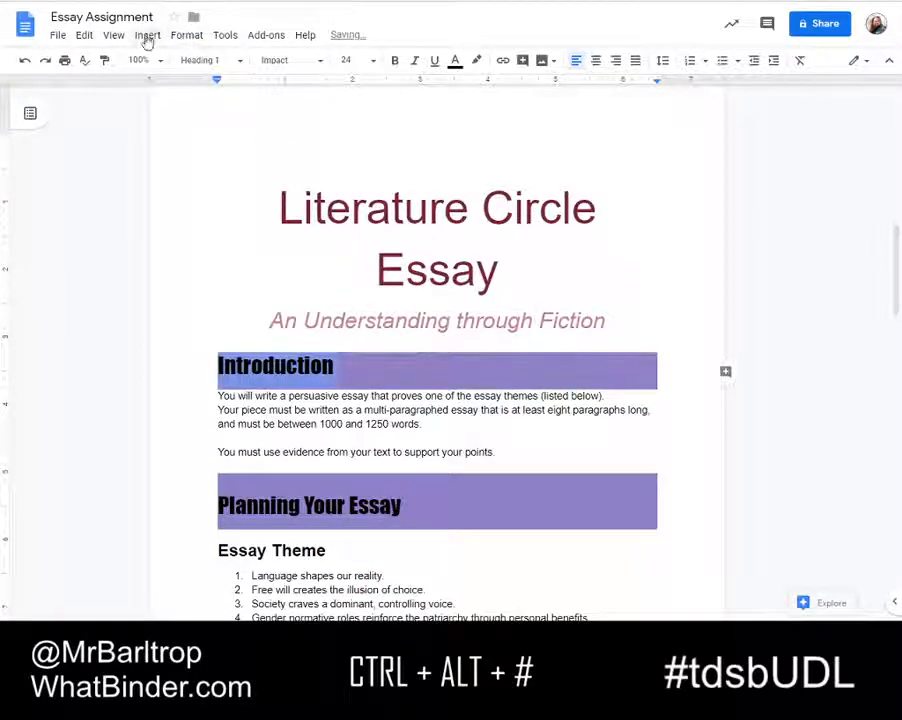
pyautogui.click(183, 38)
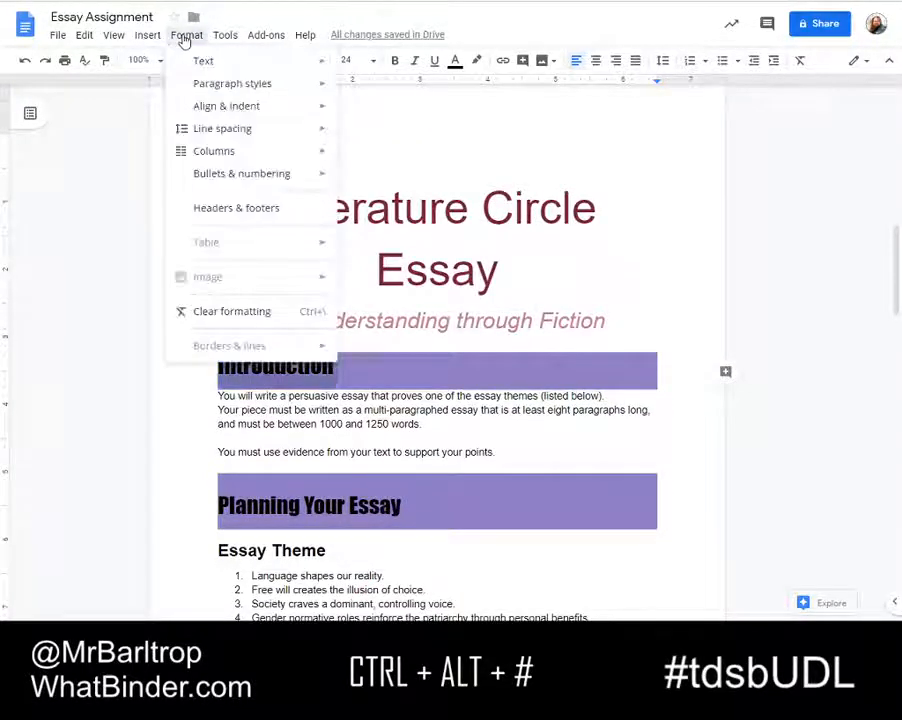
pyautogui.moveTo(192, 132)
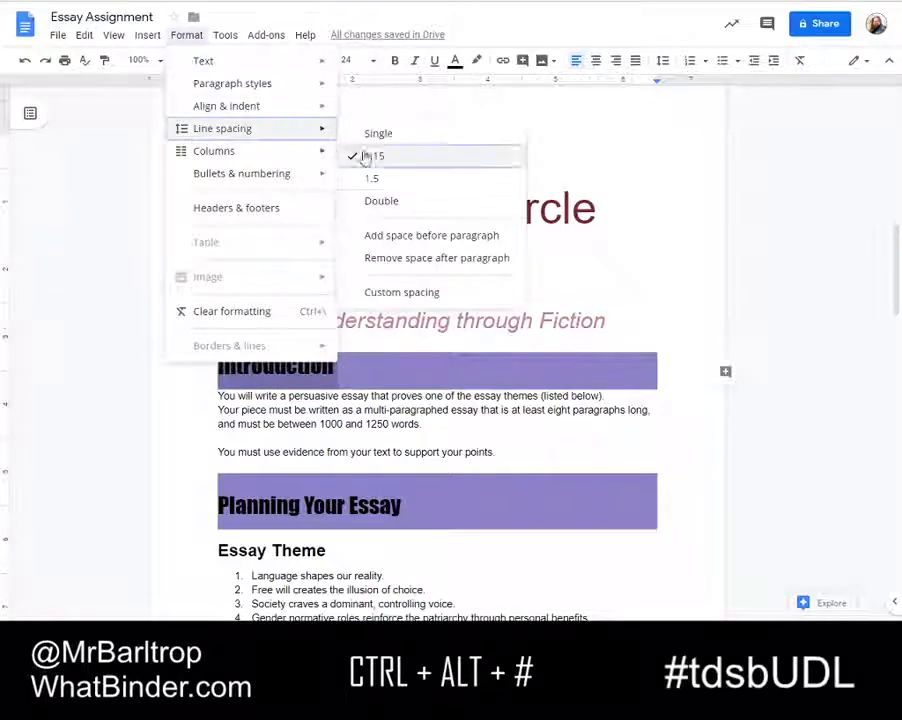
pyautogui.click(409, 259)
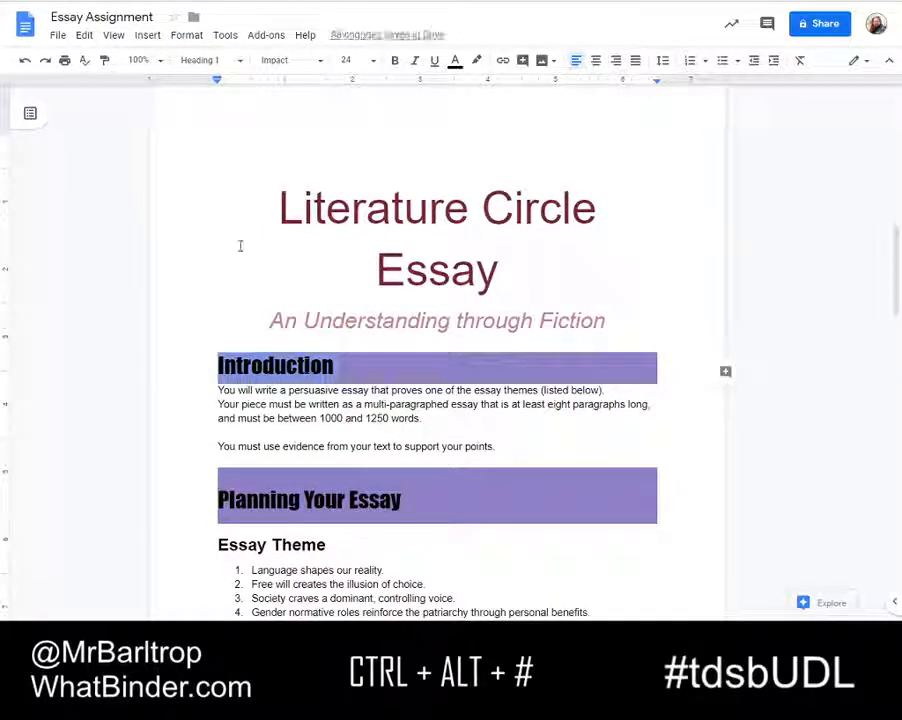
# Step: Set the "Introduction" heading to single line spacing and update the Heading 1 style to match it
pyautogui.click(186, 36)
pyautogui.moveTo(228, 137)
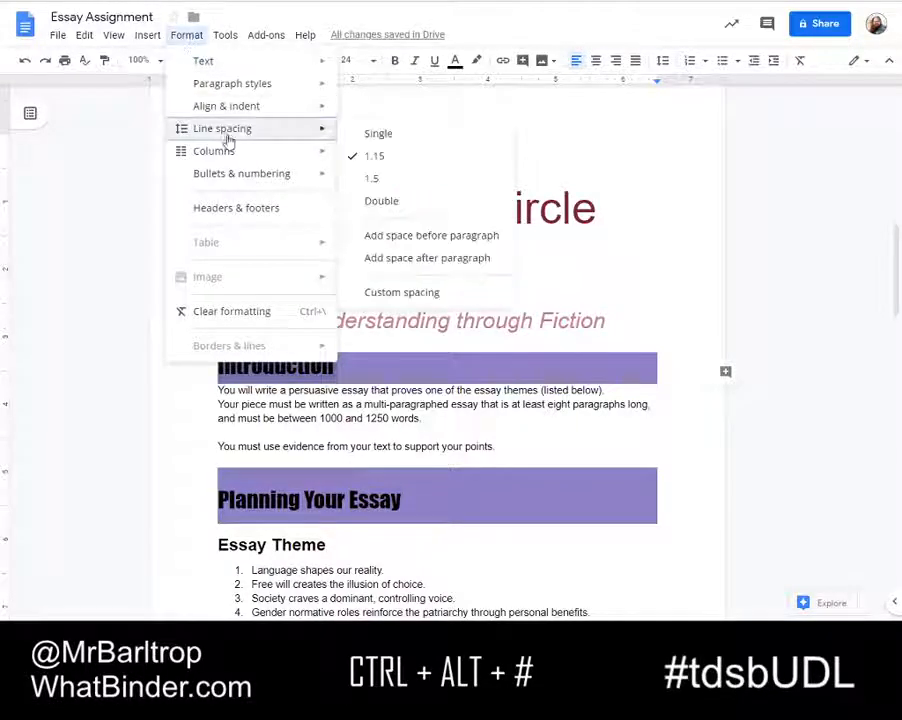
pyautogui.click(382, 135)
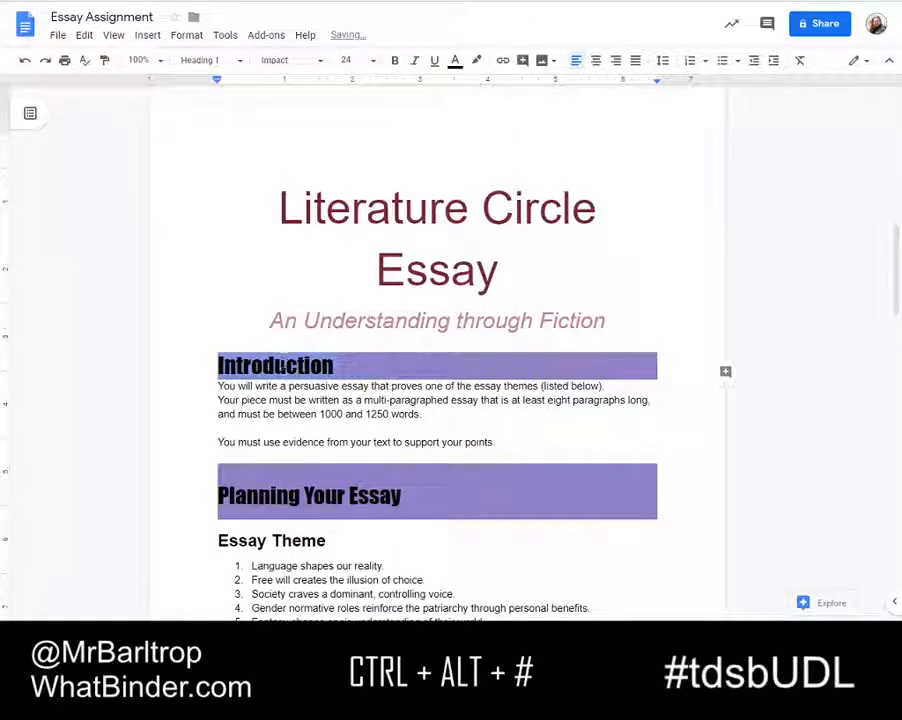
pyautogui.rightClick(285, 366)
pyautogui.click(377, 581)
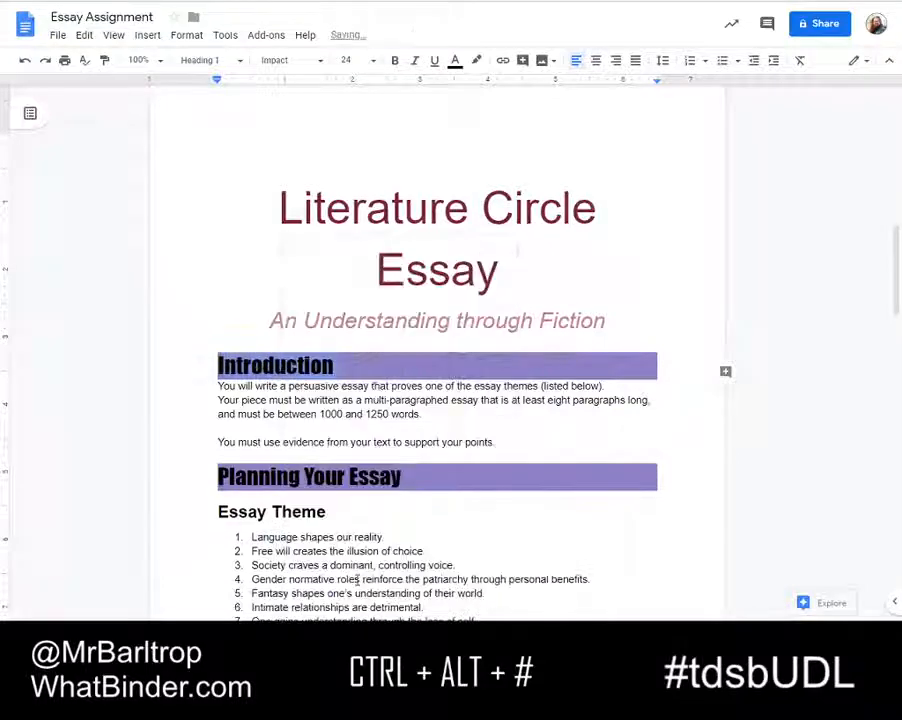
pyautogui.click(449, 400)
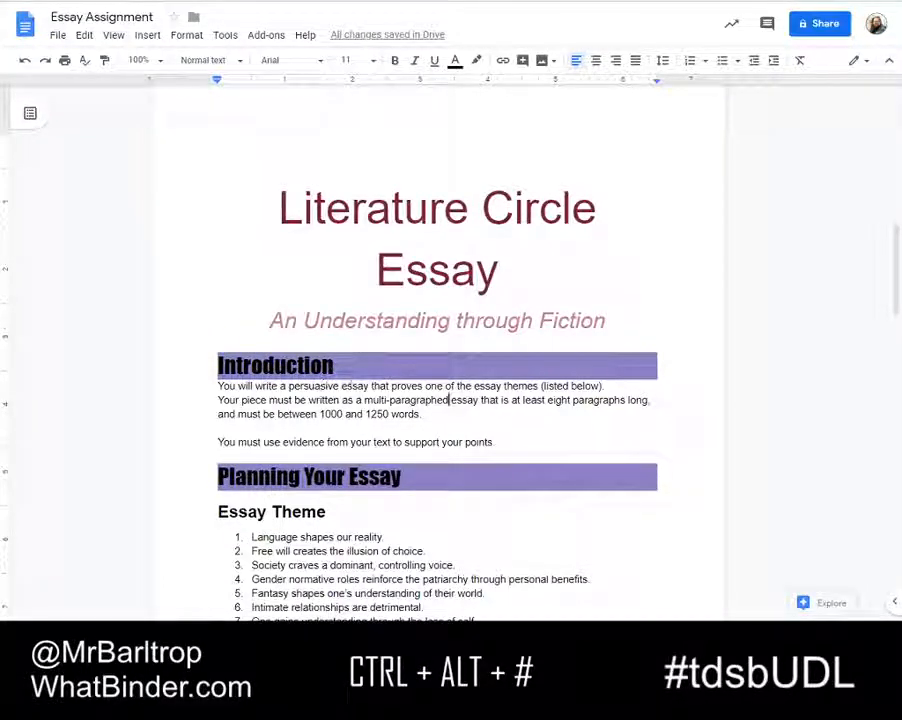
# Step: Give the "Essay Theme" heading paragraph a light blue background color through Borders and shading
pyautogui.scroll(-3, 330, 365)
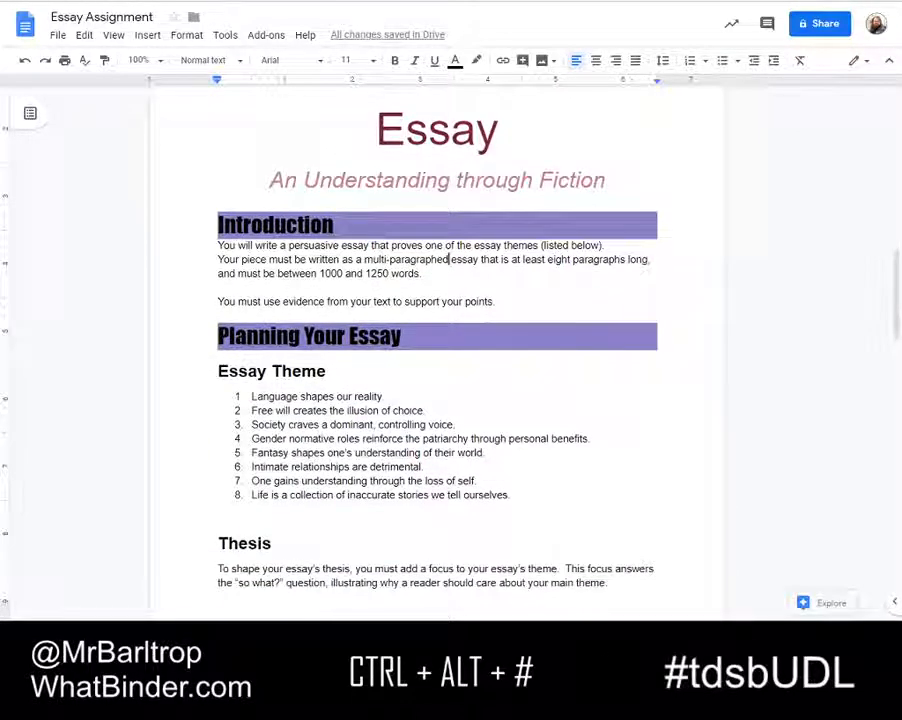
pyautogui.click(242, 372)
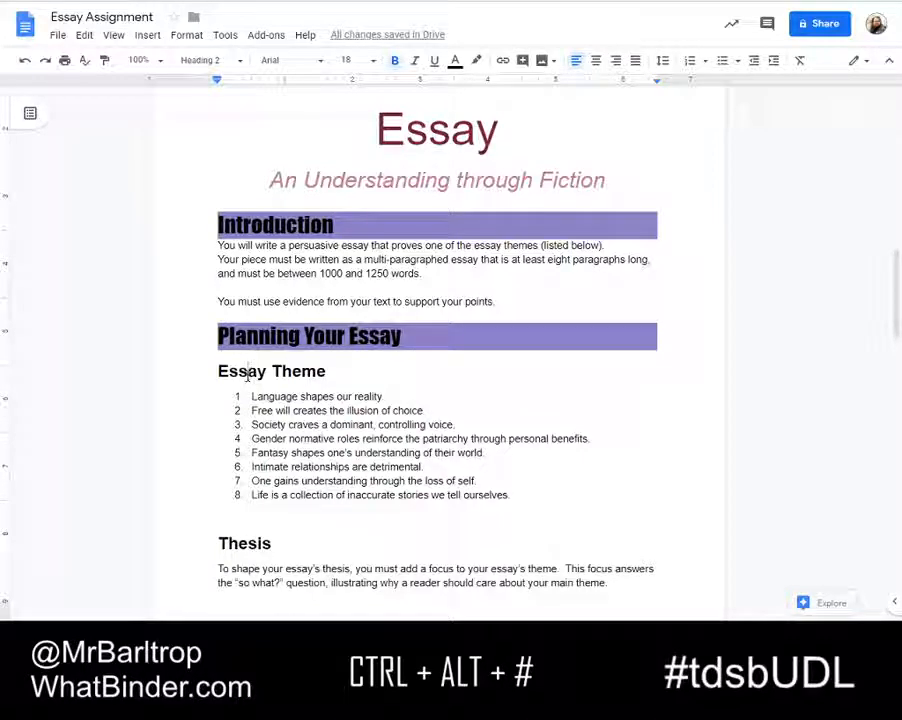
pyautogui.tripleClick(242, 372)
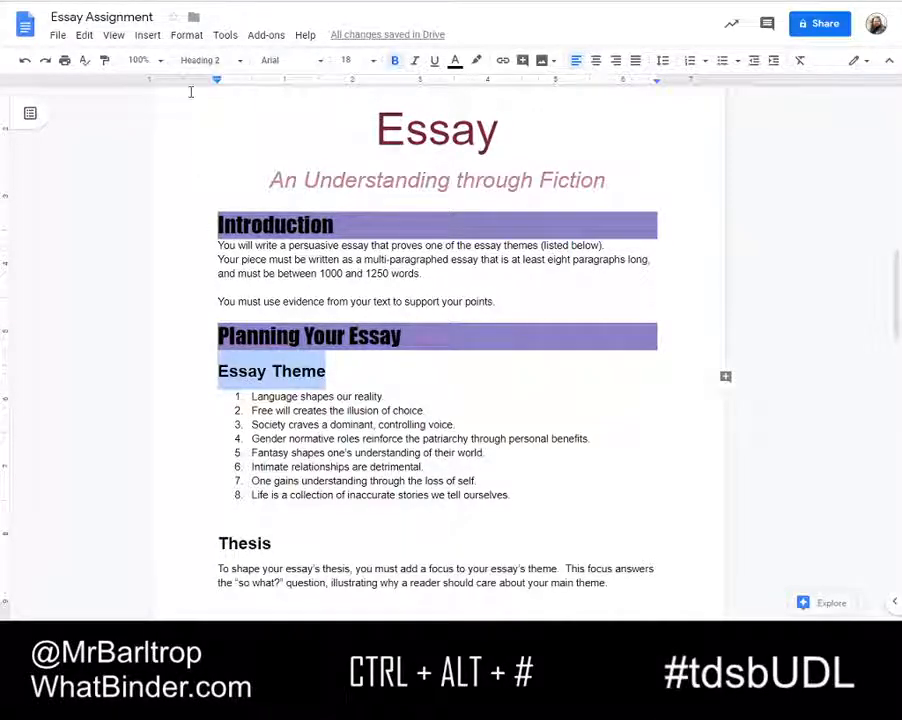
pyautogui.click(189, 38)
pyautogui.moveTo(252, 86)
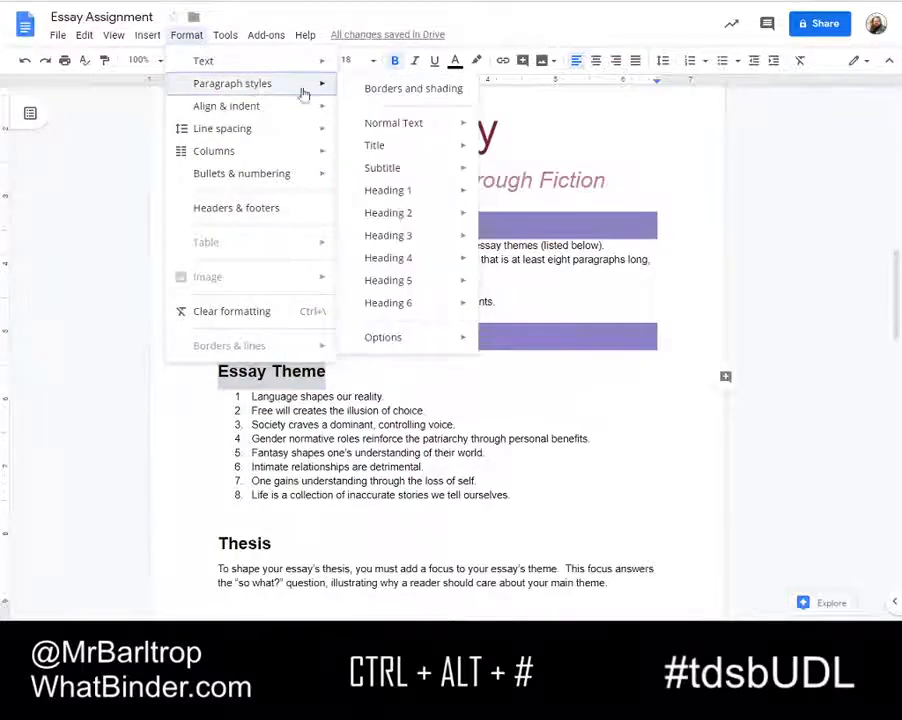
pyautogui.click(408, 92)
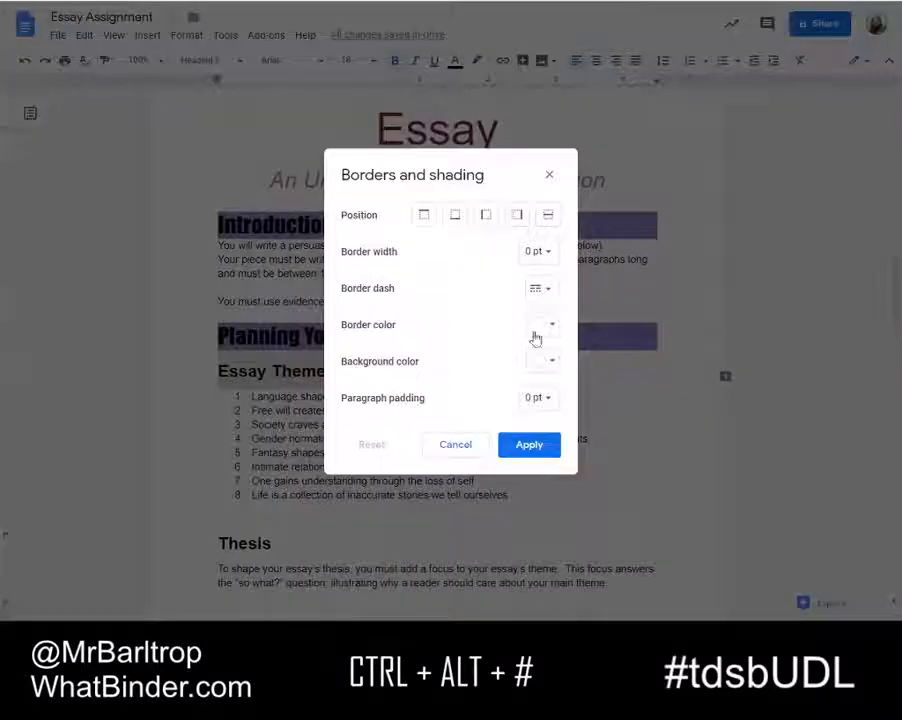
pyautogui.click(545, 363)
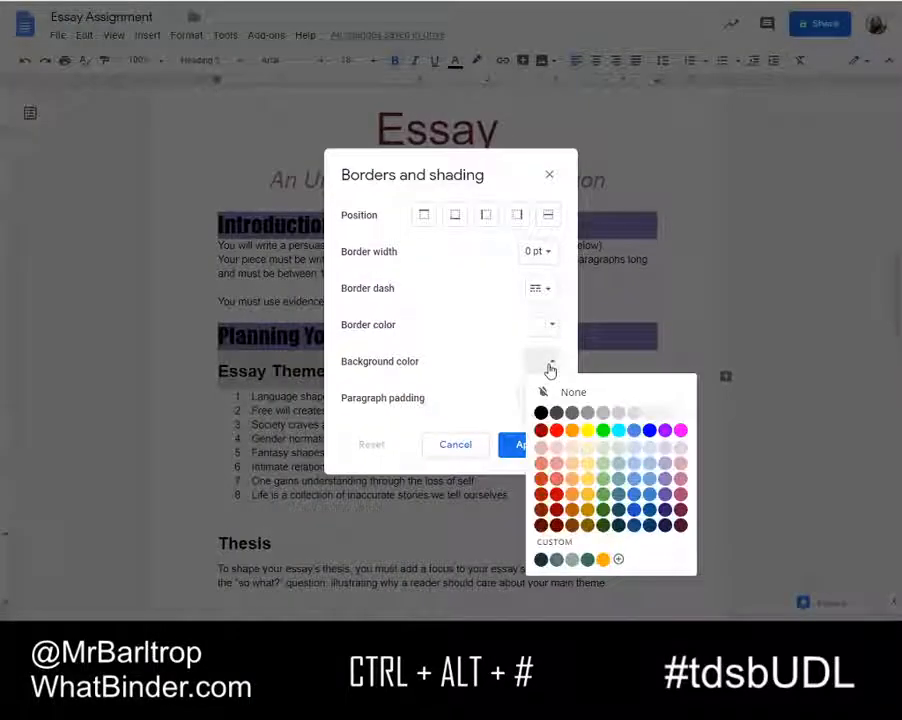
pyautogui.click(650, 464)
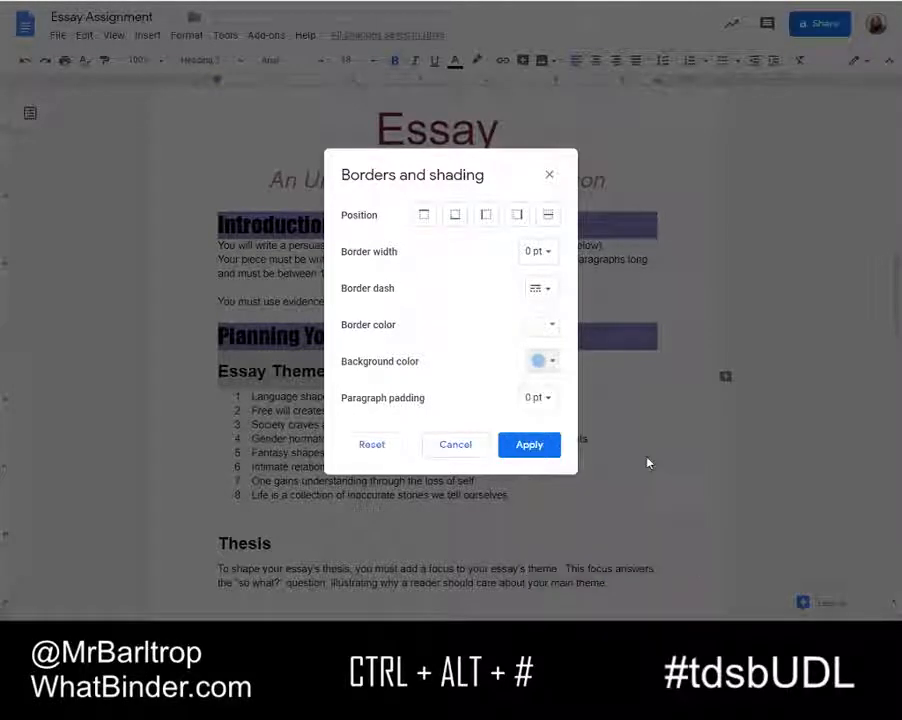
pyautogui.click(530, 449)
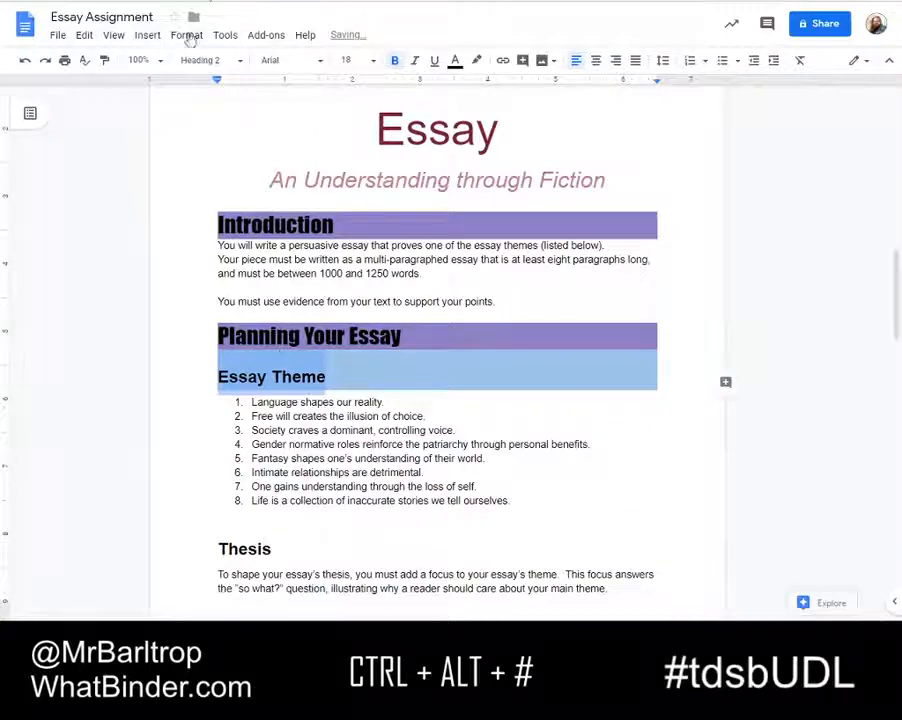
# Step: Set the "Essay Theme" heading to single line spacing and remove the space before it
pyautogui.click(184, 38)
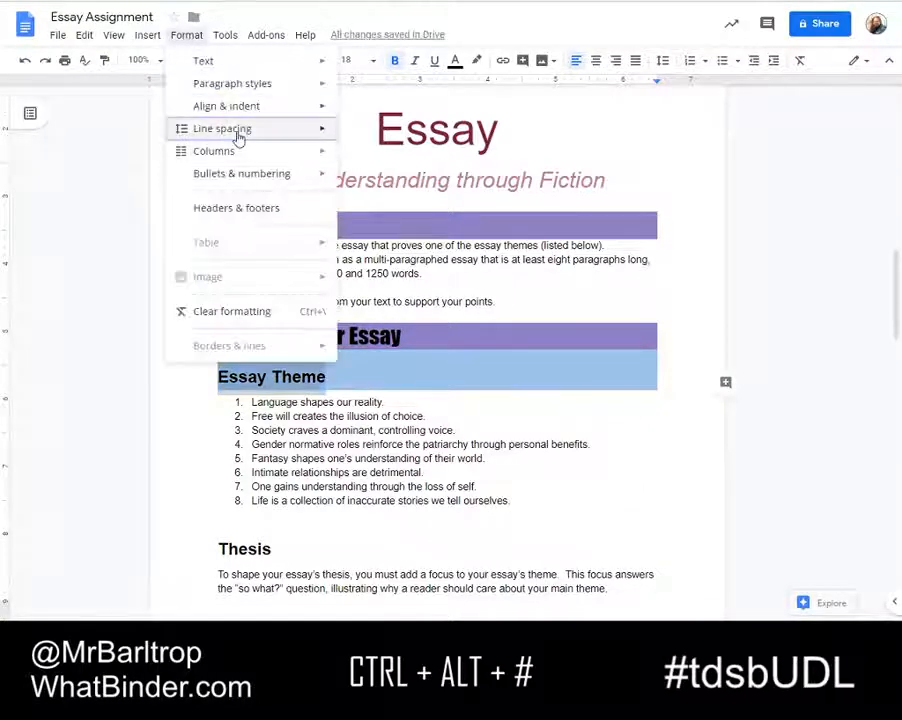
pyautogui.moveTo(253, 138)
pyautogui.click(400, 138)
pyautogui.click(186, 37)
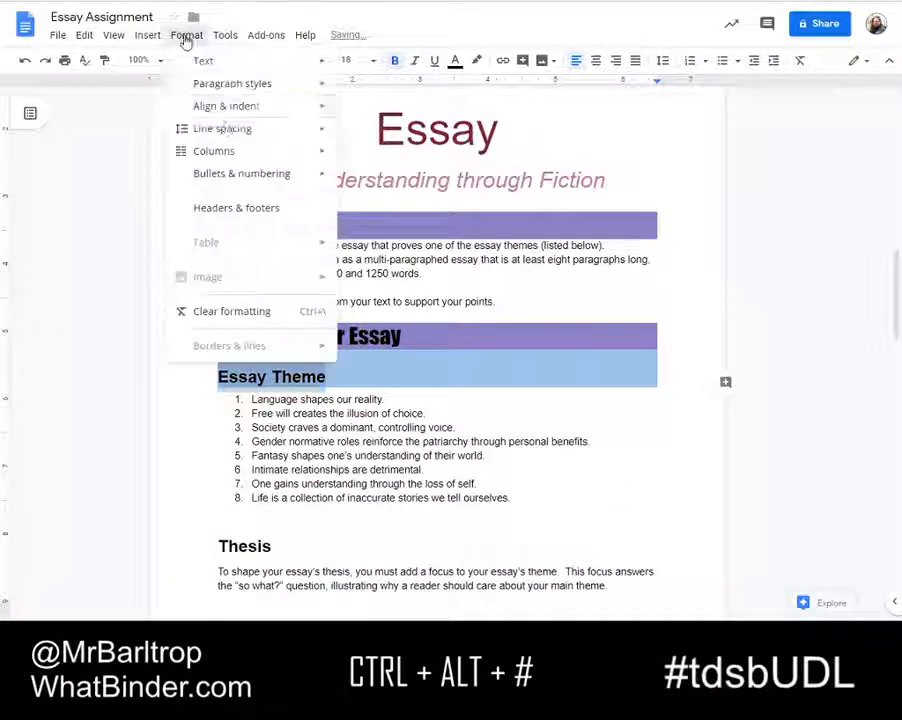
pyautogui.moveTo(260, 140)
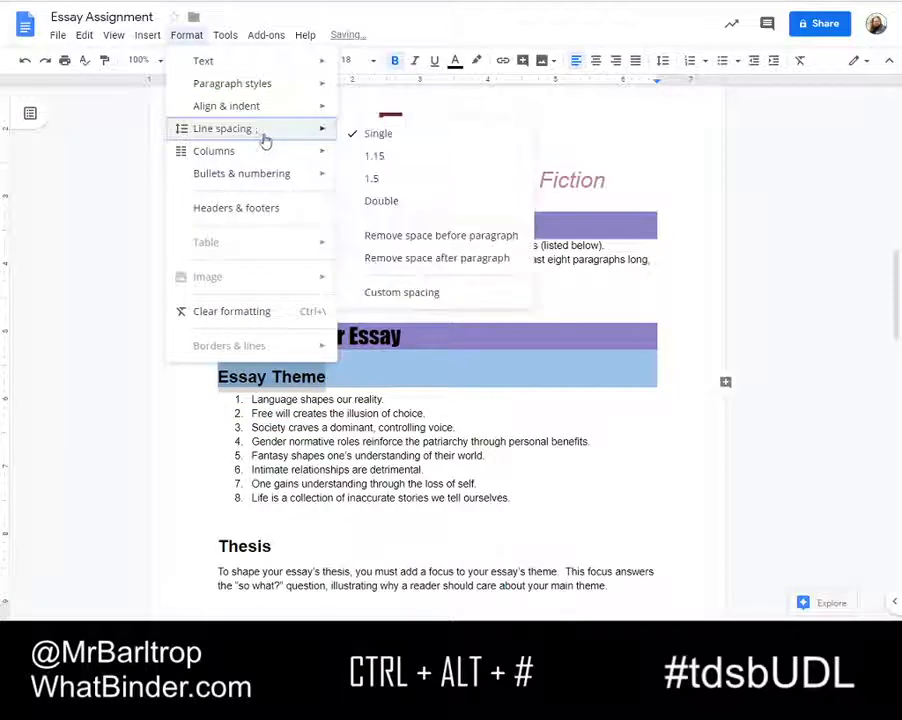
pyautogui.click(413, 237)
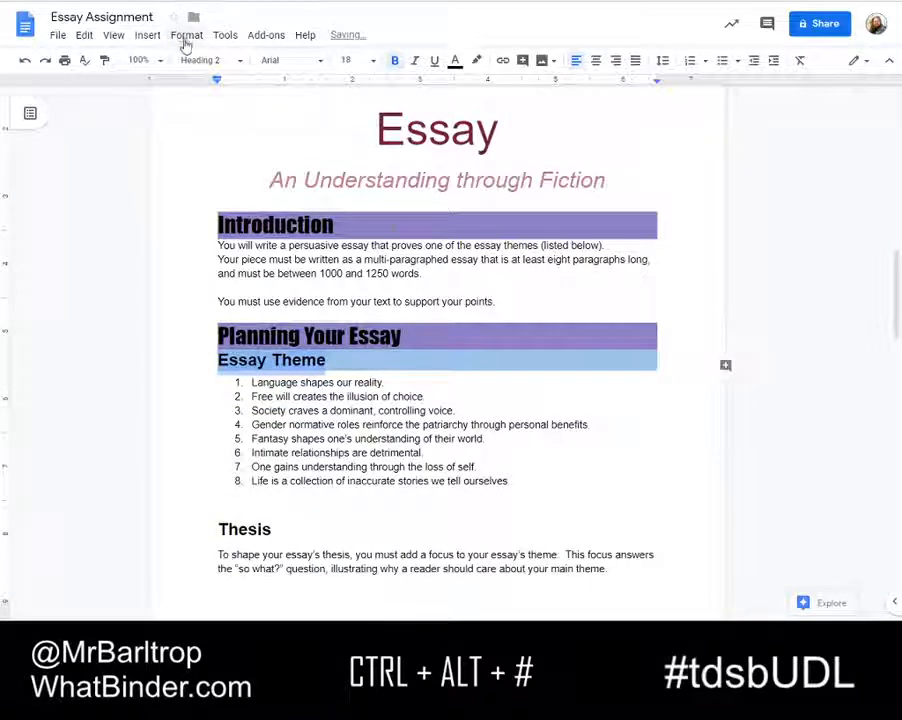
# Step: Remove the space after the "Essay Theme" heading and update the Heading 2 style to match it
pyautogui.click(186, 37)
pyautogui.moveTo(247, 143)
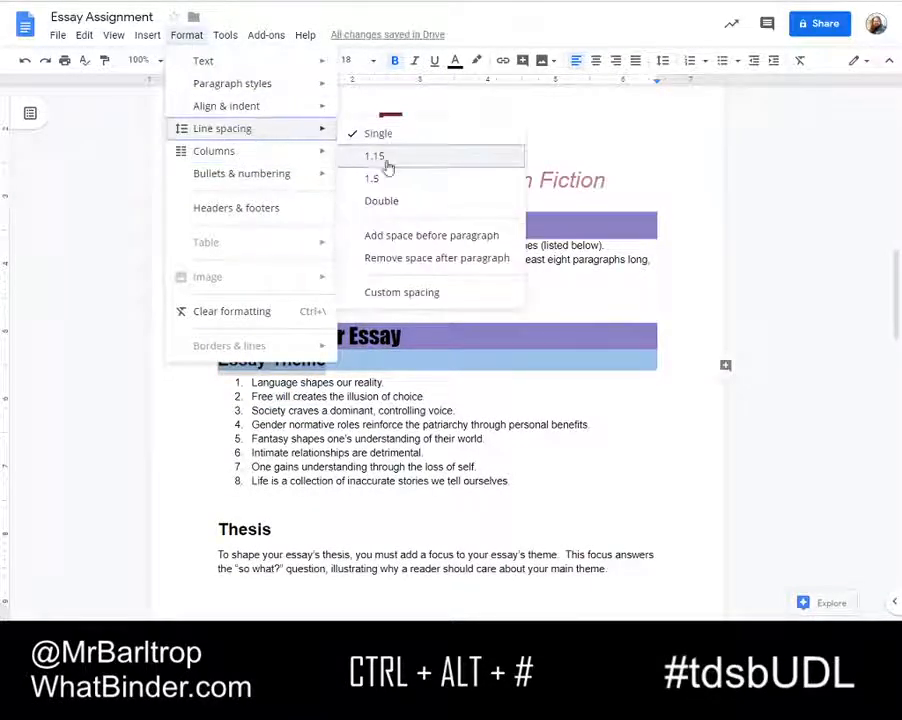
pyautogui.click(402, 258)
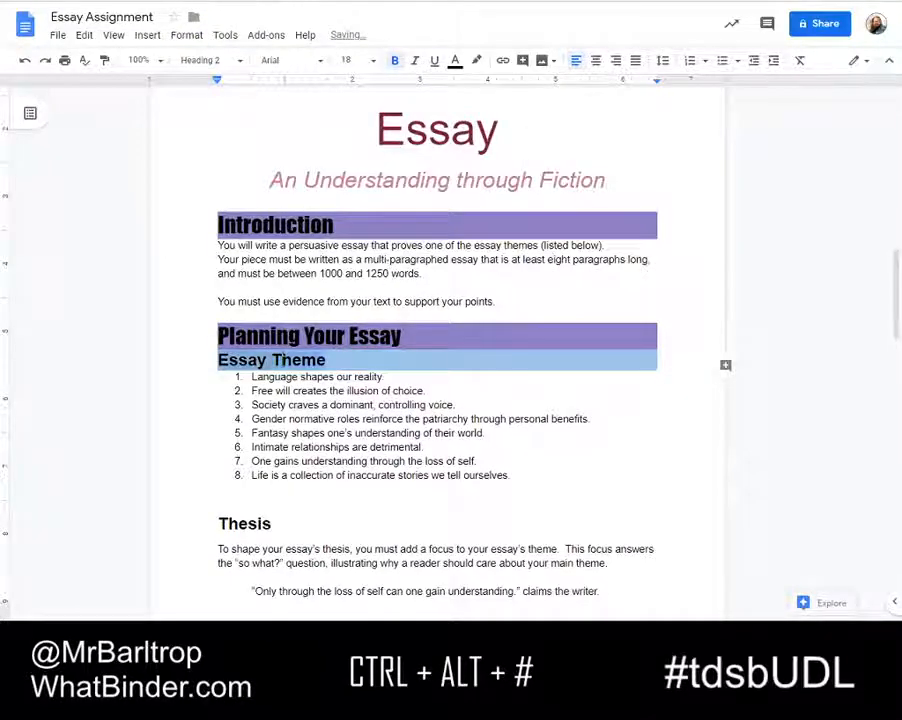
pyautogui.rightClick(283, 362)
pyautogui.click(356, 582)
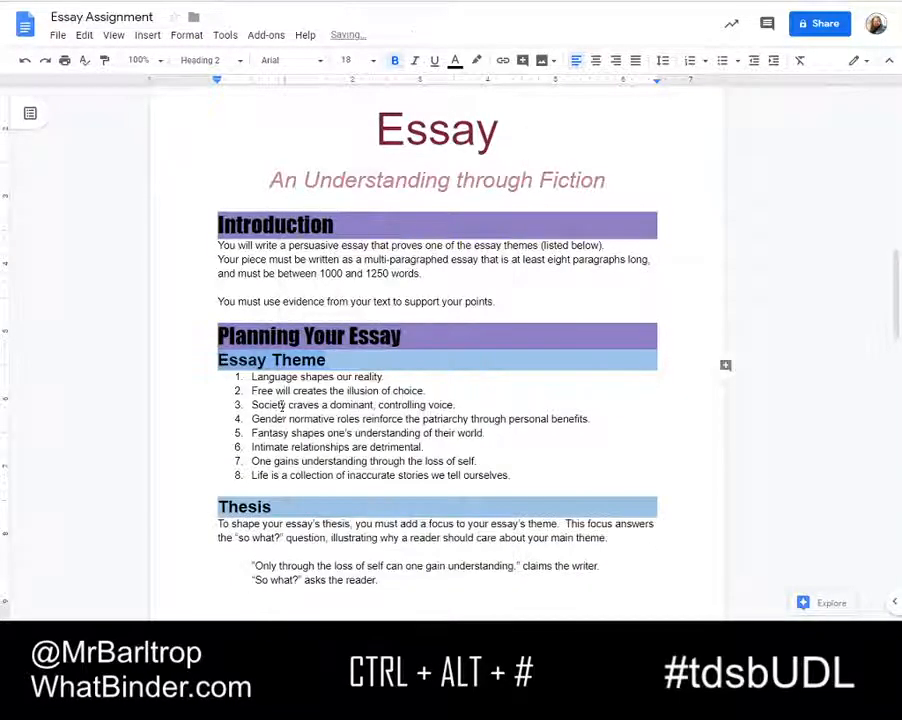
# Step: Insert a blank line between the "Planning Your Essay" and "Essay Theme" headings
pyautogui.click(402, 337)
pyautogui.press('Return')
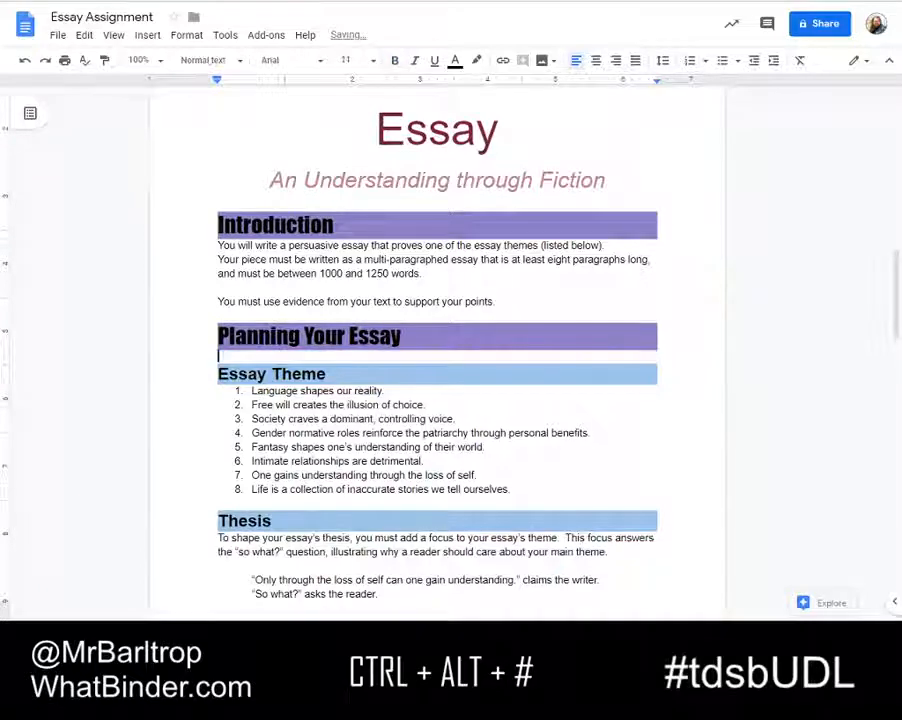
pyautogui.press('Delete')
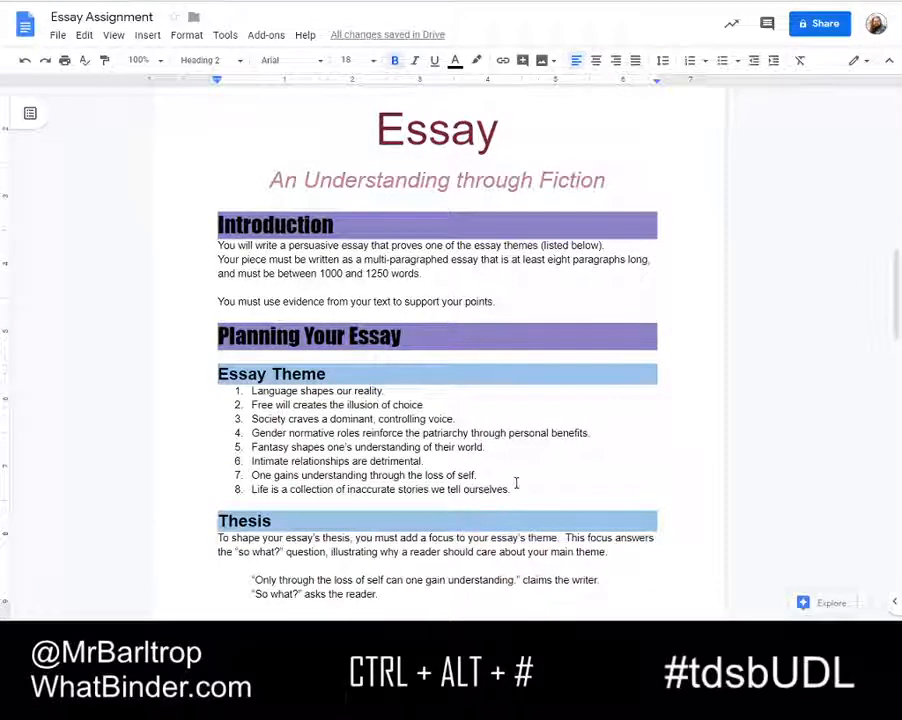
# Step: Set the font size of the body text under the "Introduction" heading to 12
pyautogui.scroll(-3, 280, 309)
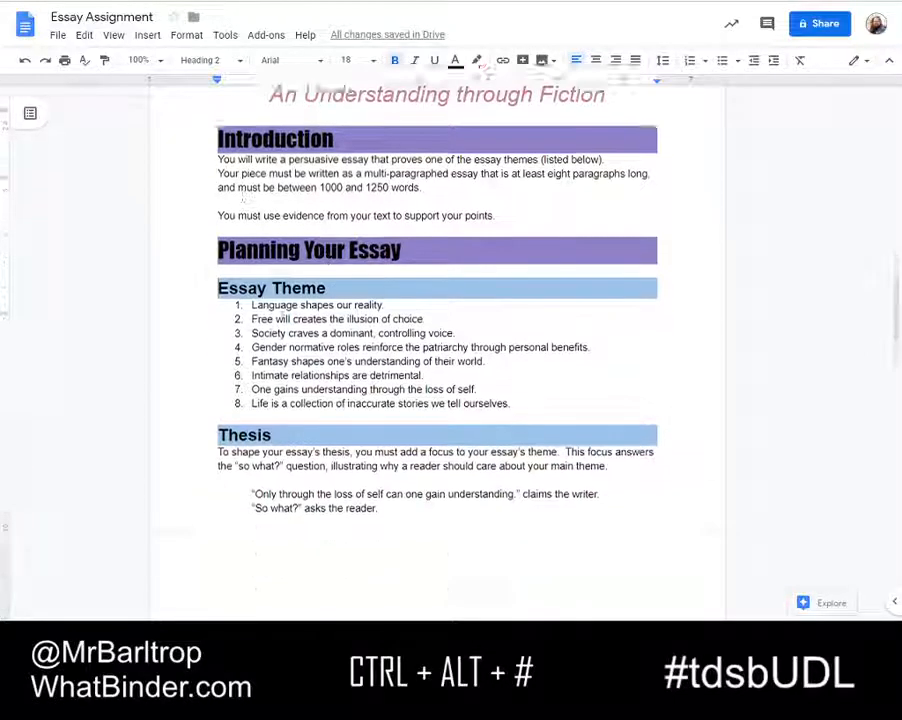
pyautogui.scroll(3, 442, 118)
pyautogui.moveTo(511, 296); pyautogui.dragTo(203, 249)
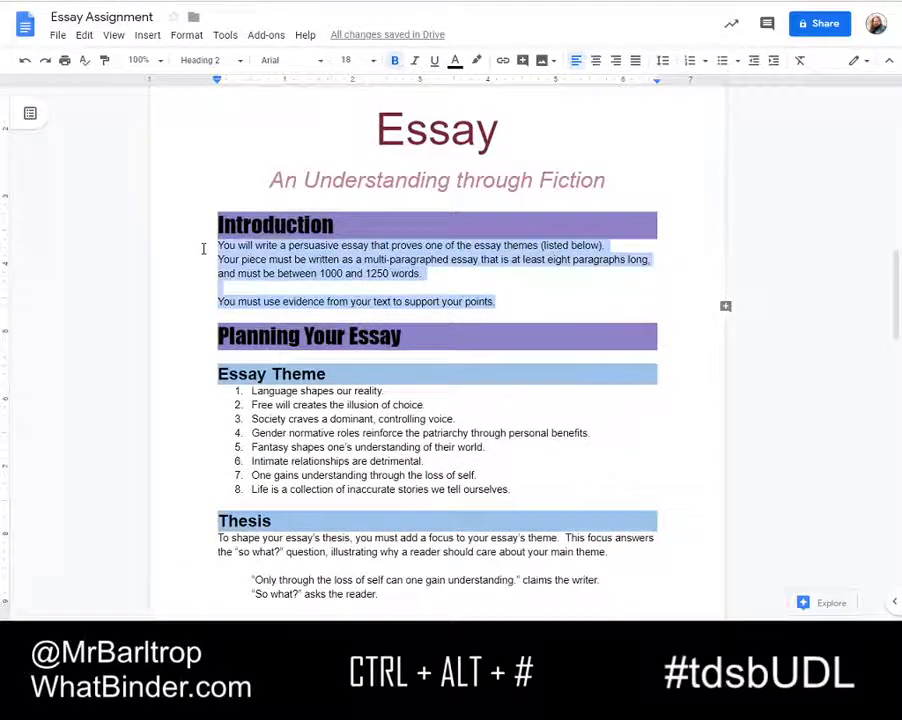
pyautogui.click(262, 247)
pyautogui.moveTo(218, 245); pyautogui.dragTo(494, 302)
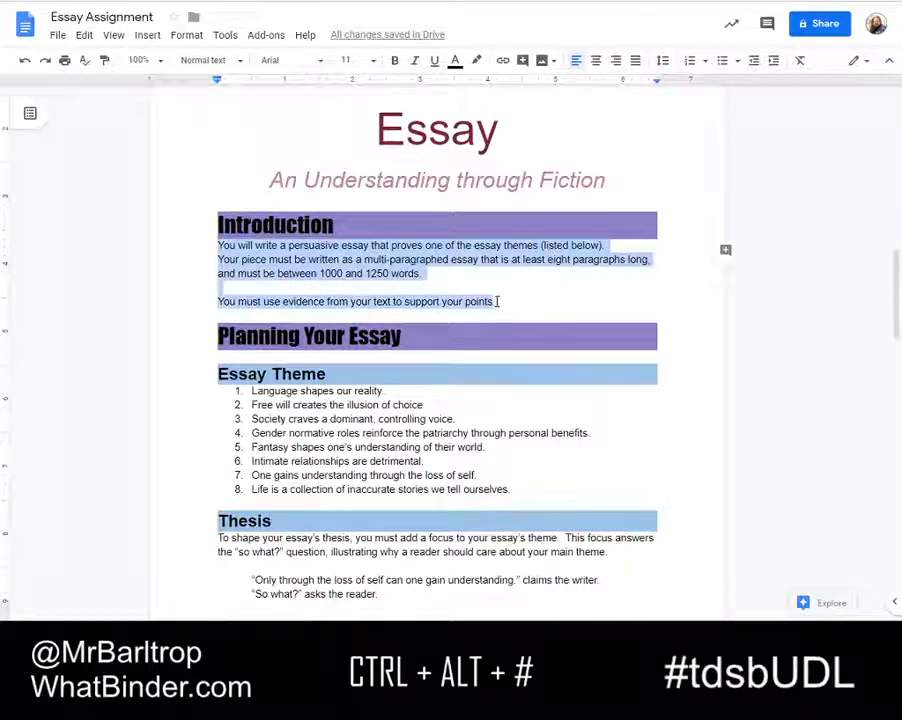
pyautogui.click(372, 62)
pyautogui.click(352, 175)
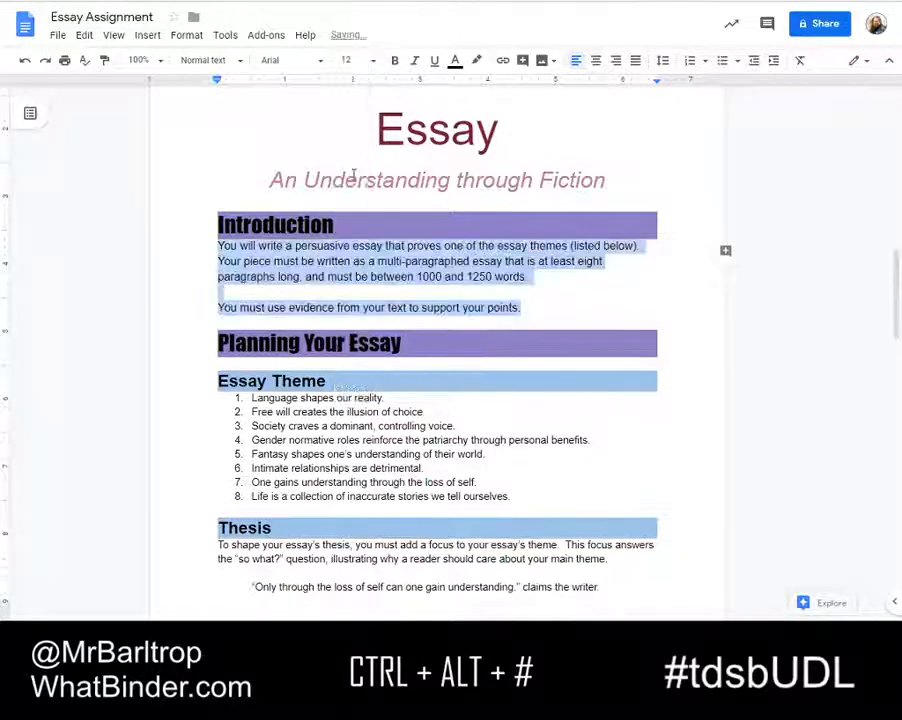
# Step: Update the Normal text style to match the resized Introduction body text, and check the rest of the document
pyautogui.click(306, 246)
pyautogui.rightClick(306, 246)
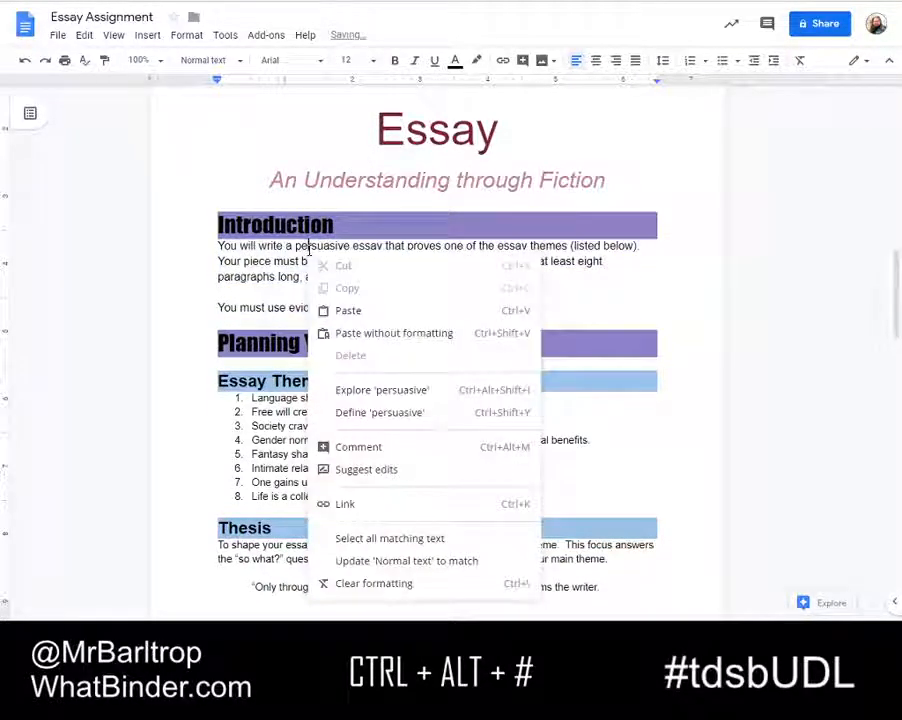
pyautogui.click(381, 560)
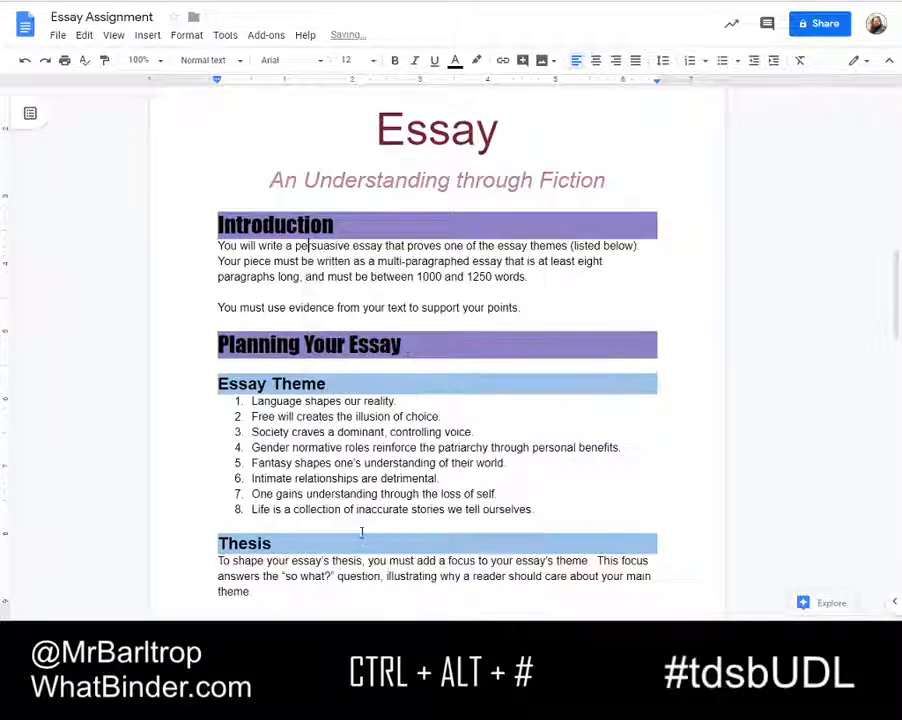
pyautogui.scroll(-4, 290, 275)
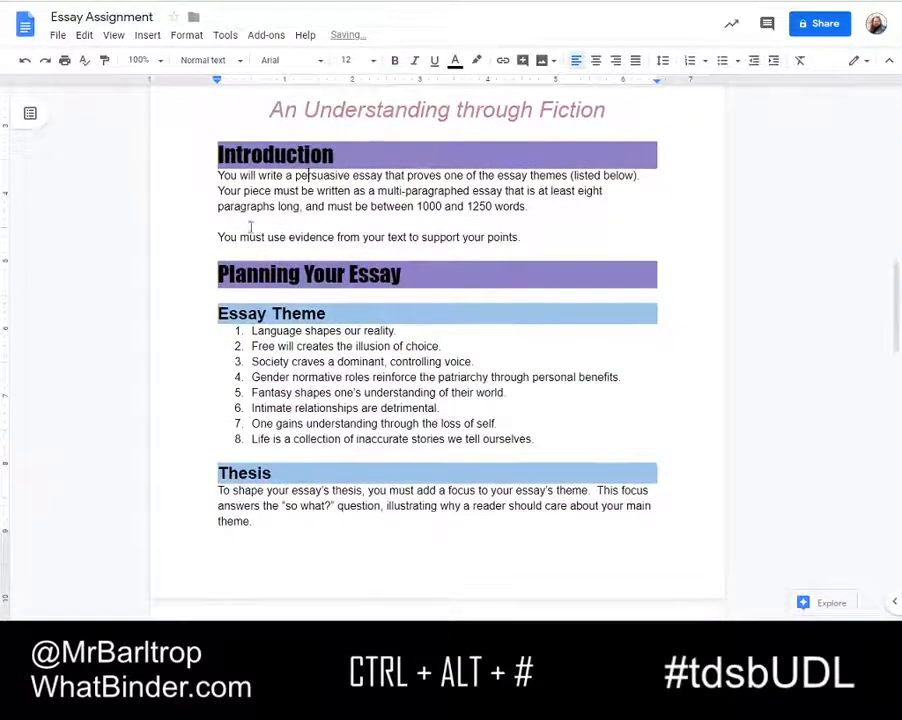
pyautogui.scroll(-10, 312, 267)
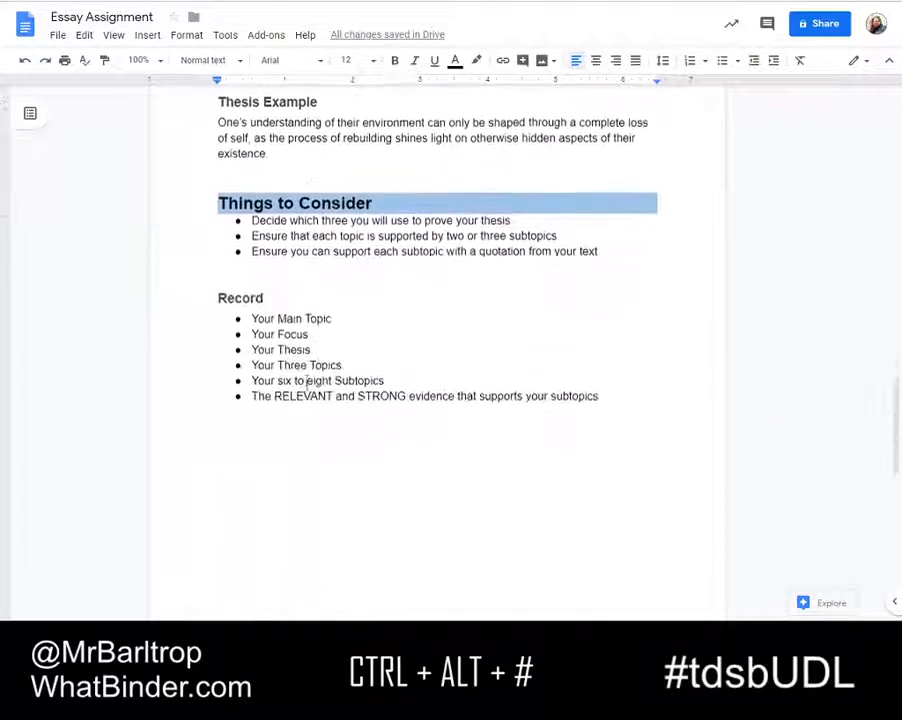
# Step: Select the "Thesis Example" heading and turn on a bottom border in its Borders and shading settings
pyautogui.scroll(20, 305, 181)
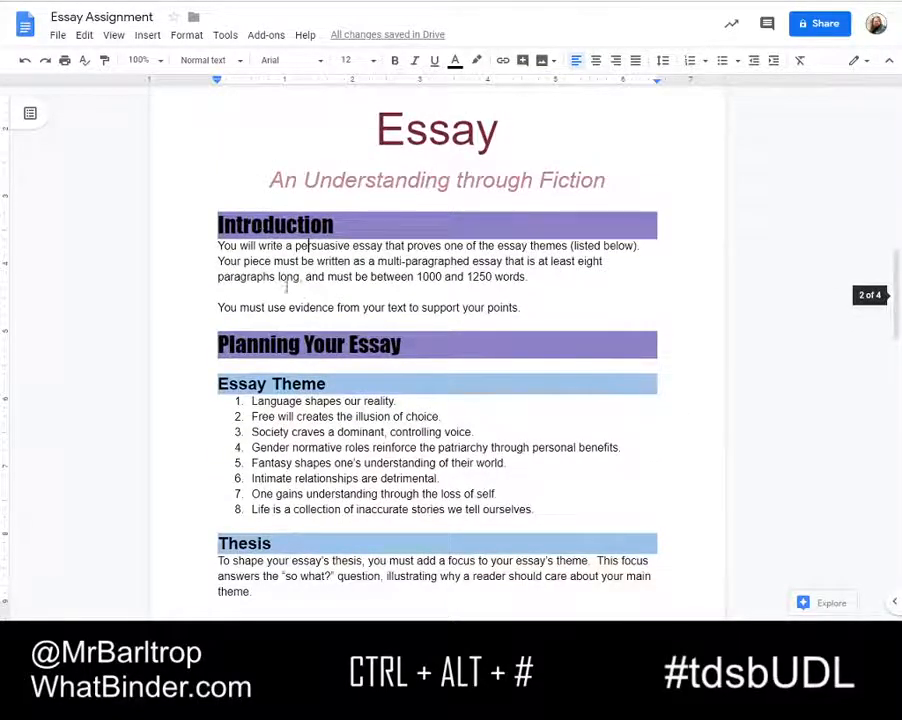
pyautogui.scroll(-13, 307, 246)
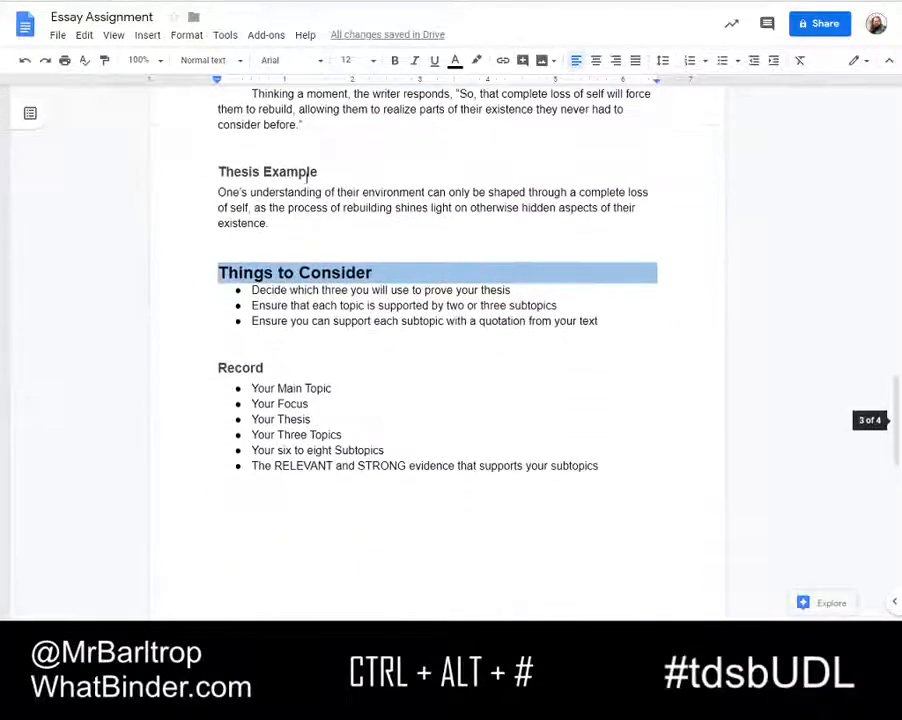
pyautogui.click(335, 166)
pyautogui.tripleClick(335, 166)
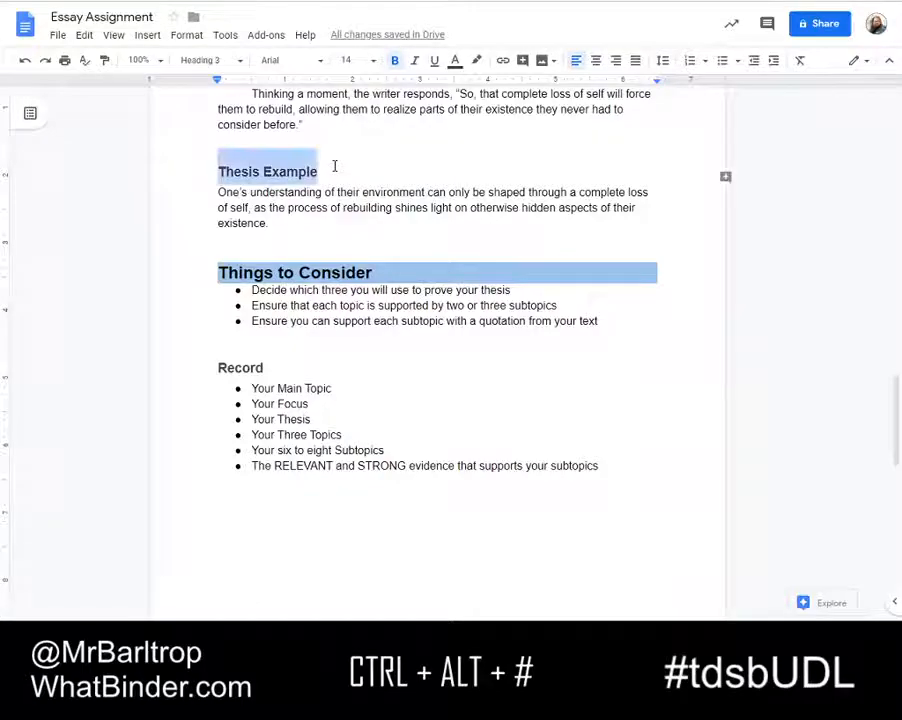
pyautogui.scroll(6, 278, 245)
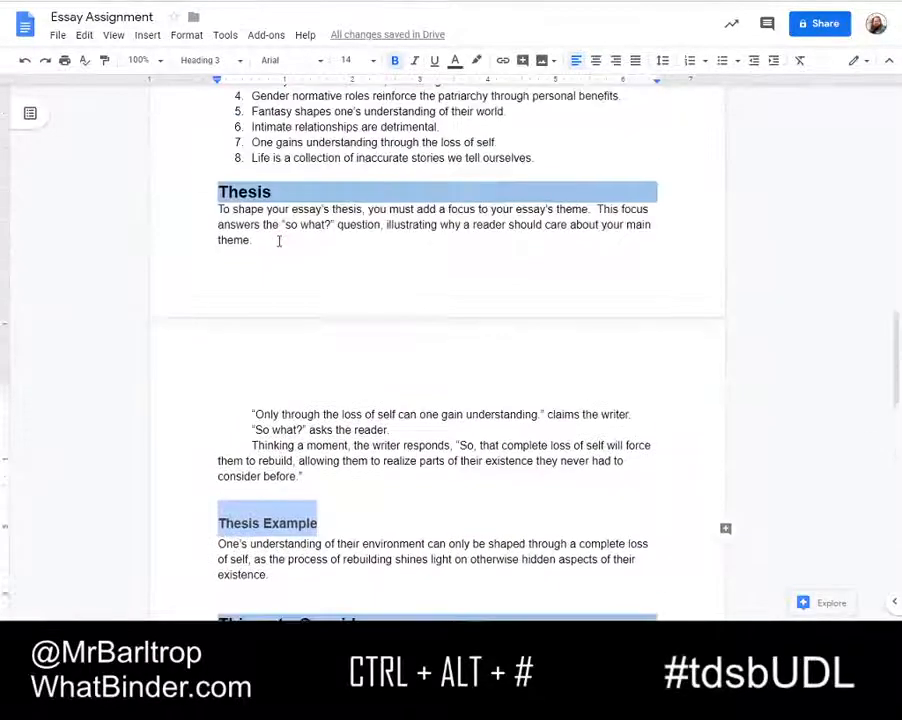
pyautogui.scroll(-3, 254, 185)
pyautogui.click(186, 38)
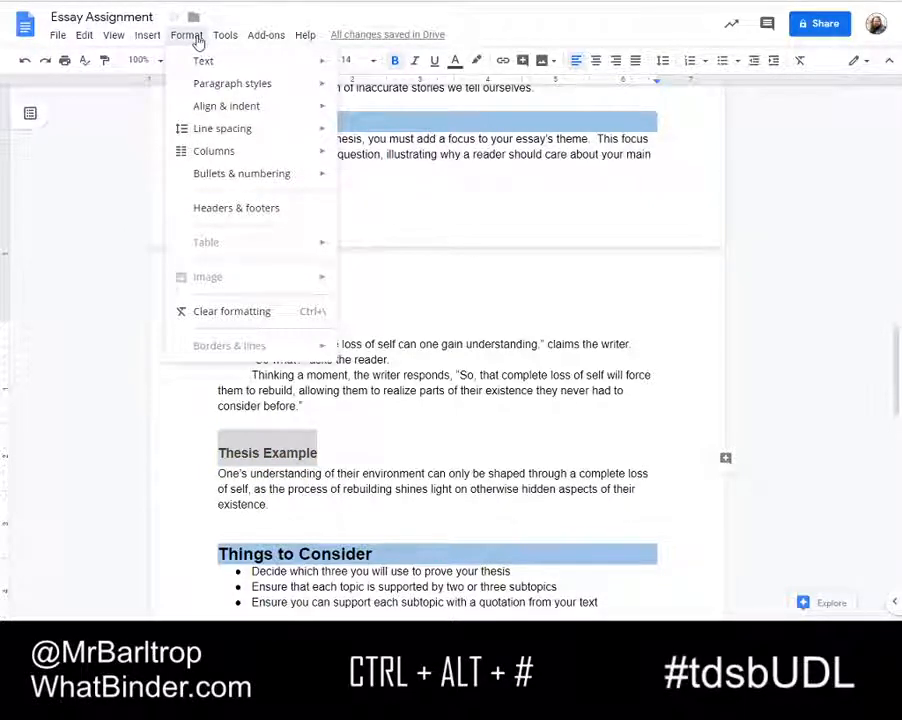
pyautogui.moveTo(214, 40)
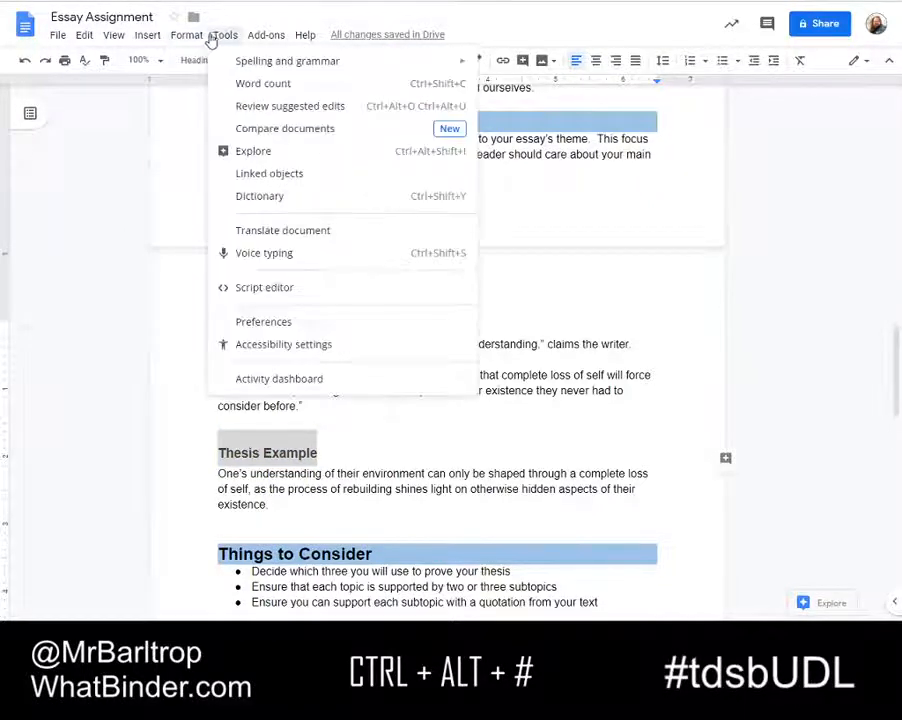
pyautogui.moveTo(232, 83)
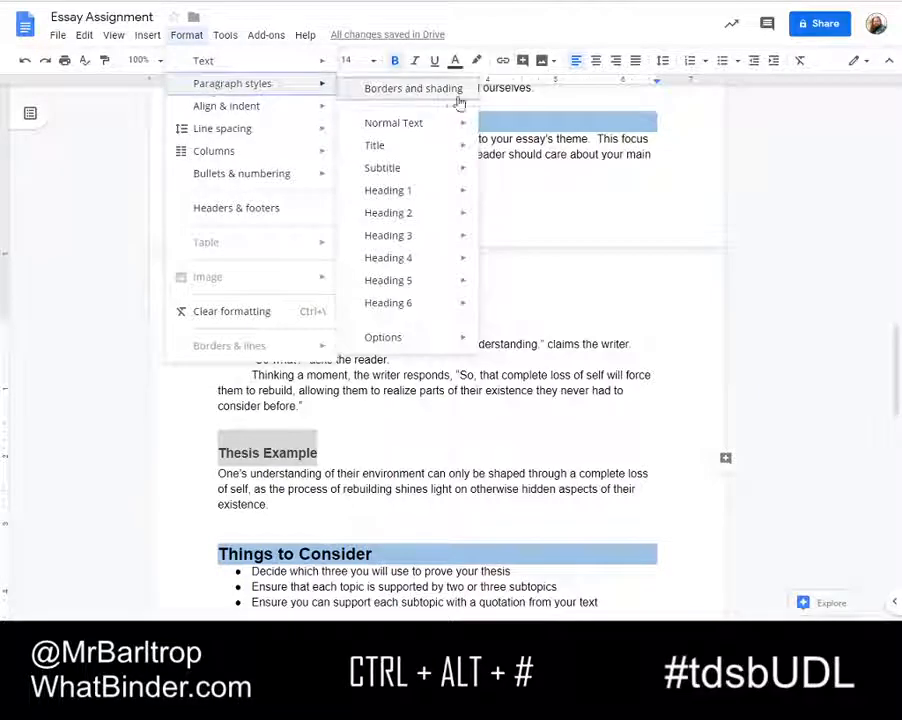
pyautogui.click(439, 92)
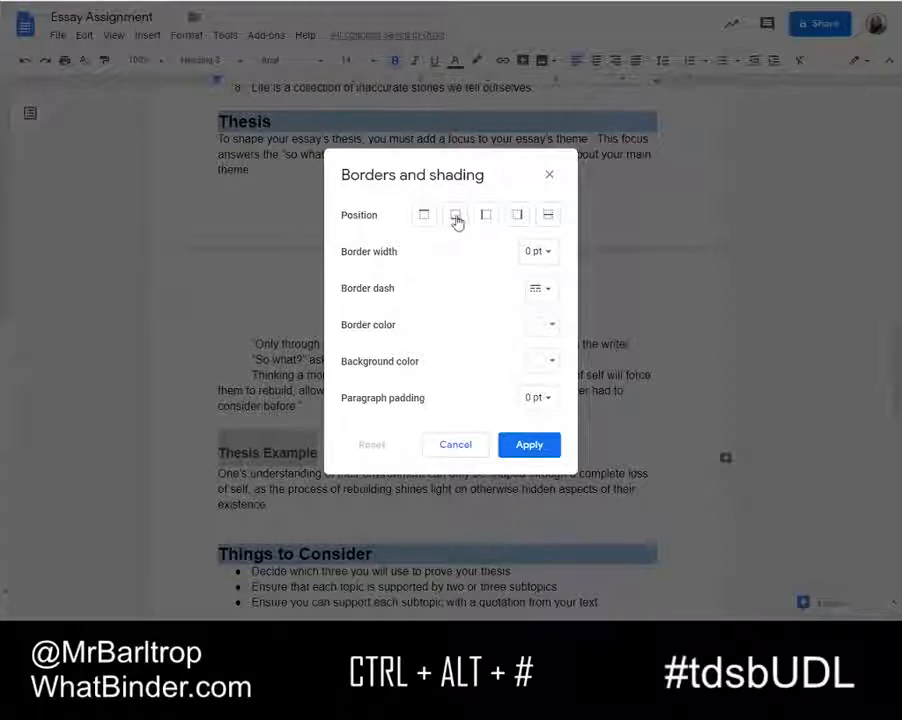
pyautogui.click(455, 218)
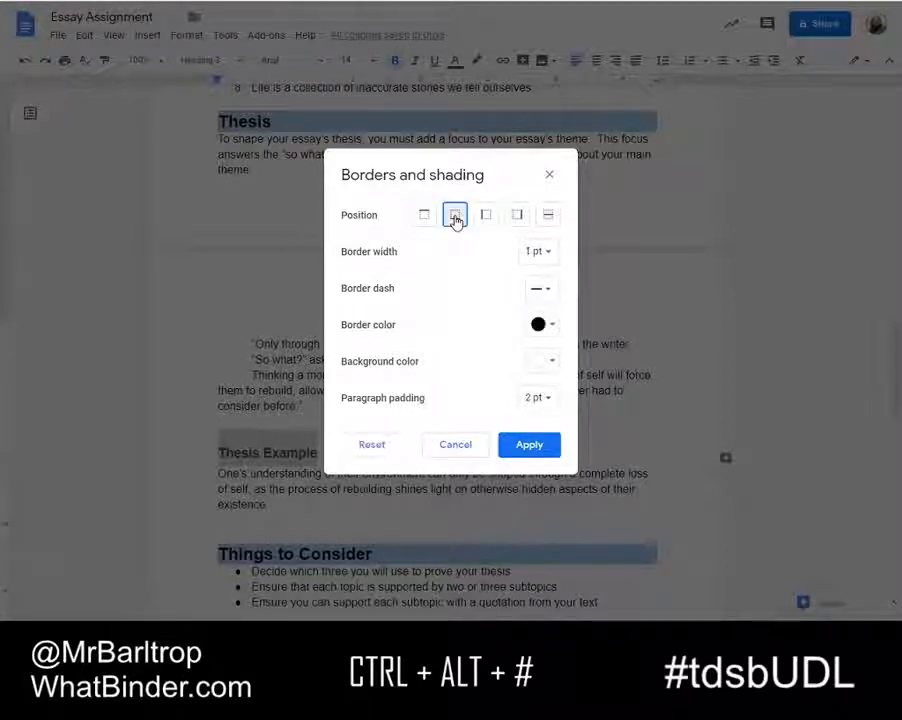
# Step: Set the heading's bottom border to a solid 2.25 pt dark green line and apply it
pyautogui.click(546, 292)
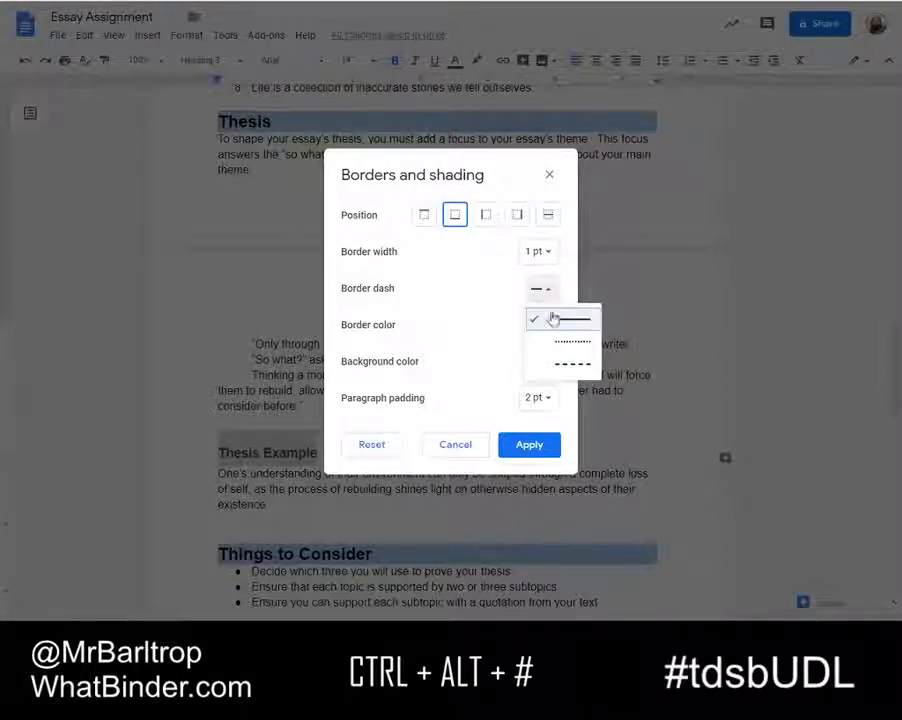
pyautogui.click(563, 328)
pyautogui.click(548, 258)
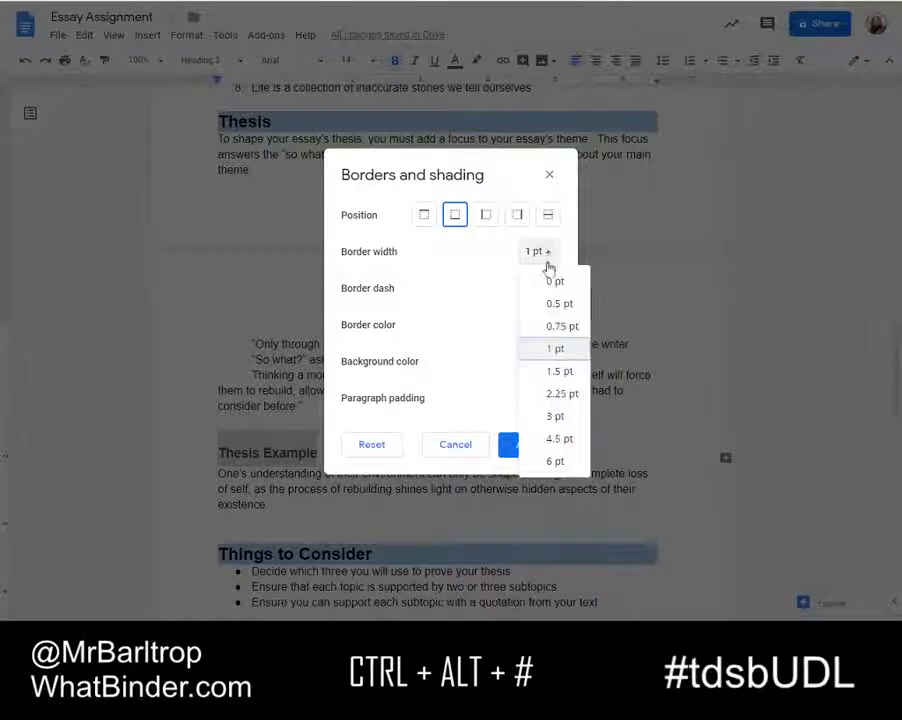
pyautogui.click(557, 395)
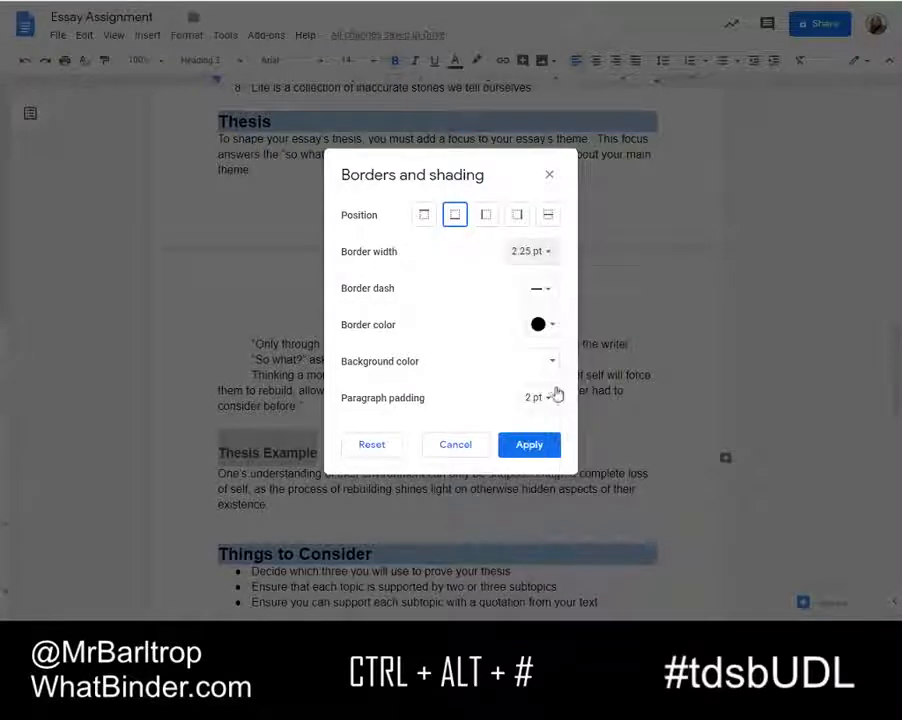
pyautogui.click(553, 326)
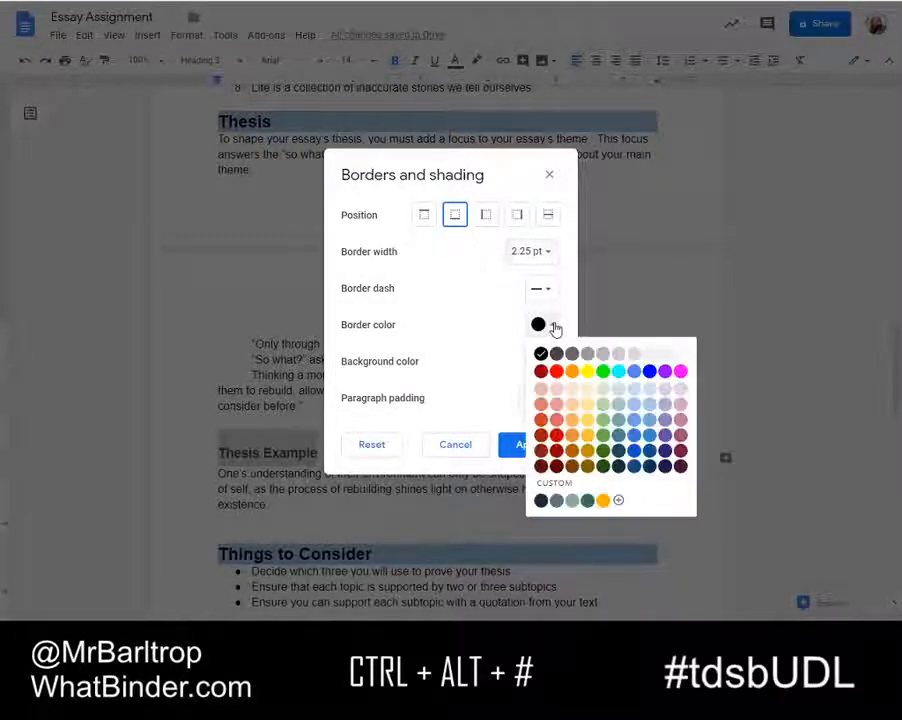
pyautogui.click(603, 450)
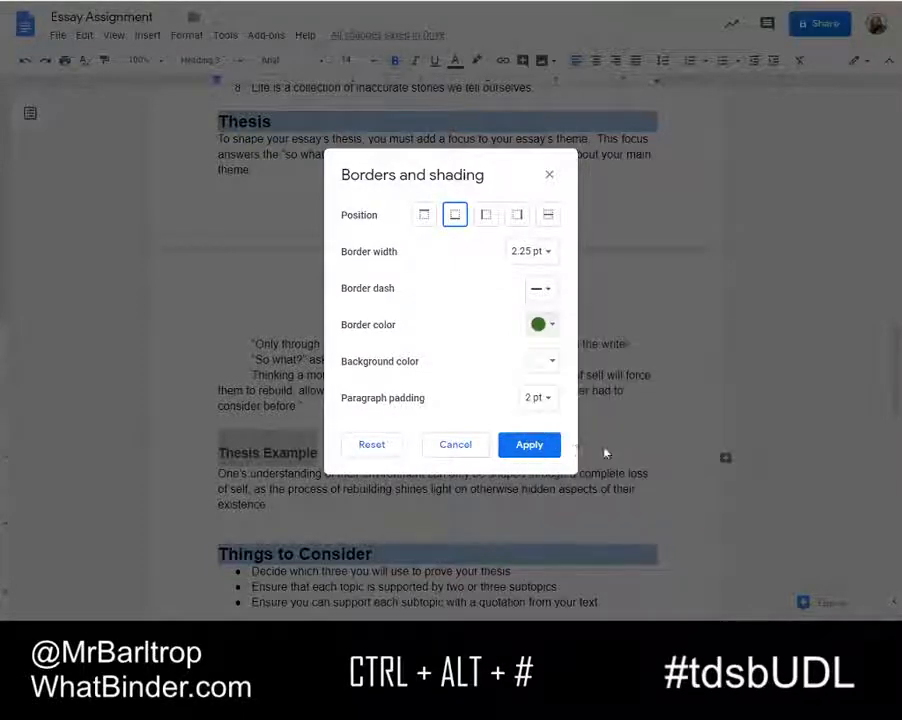
pyautogui.click(530, 446)
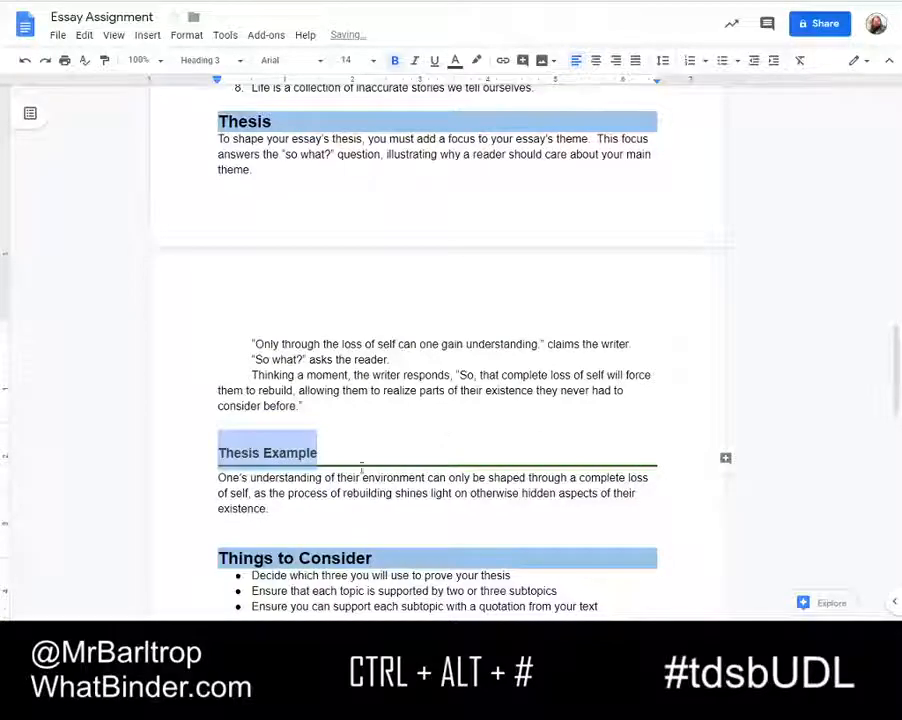
# Step: Update the Heading 3 style to match the bordered "Thesis Example" heading
pyautogui.click(289, 458)
pyautogui.scroll(-4, 250, 380)
pyautogui.scroll(2, 256, 360)
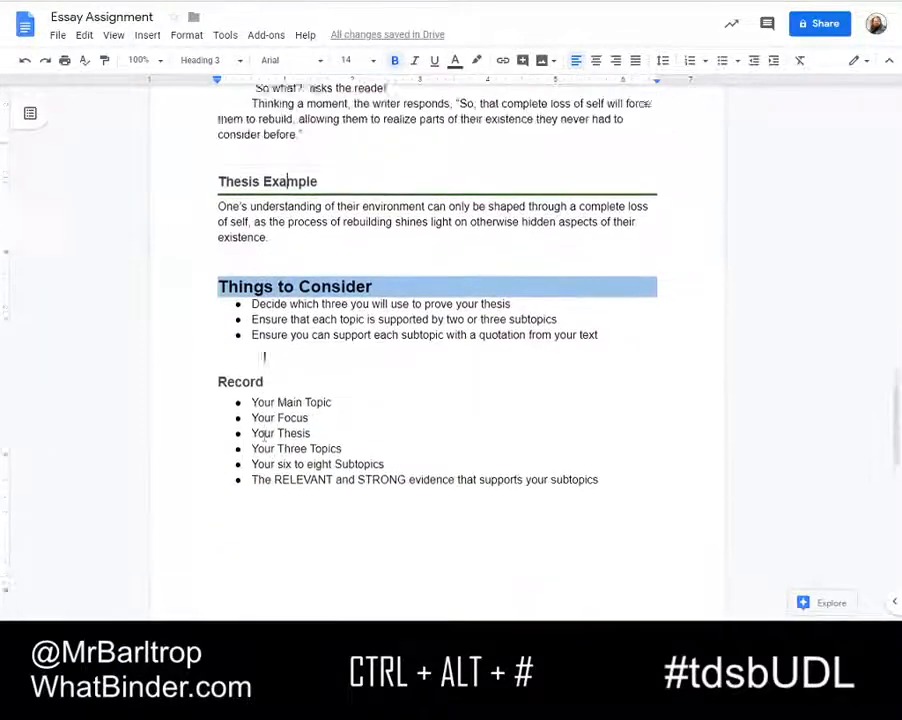
pyautogui.rightClick(283, 239)
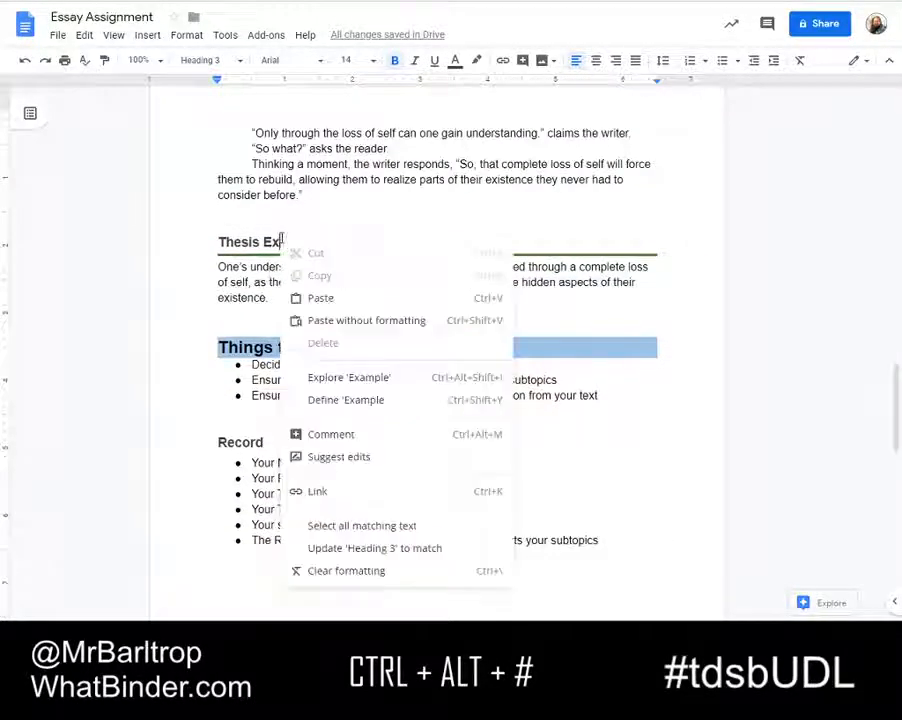
pyautogui.click(395, 549)
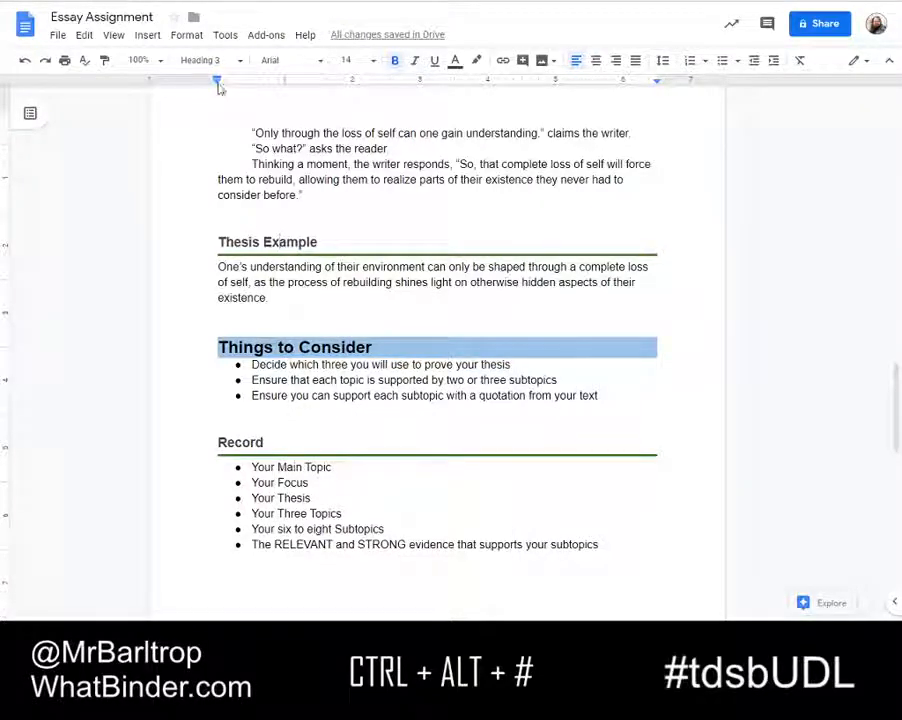
# Step: Reduce the line spacing of the "Thesis Example" heading and update the Heading 3 style to match it
pyautogui.click(192, 38)
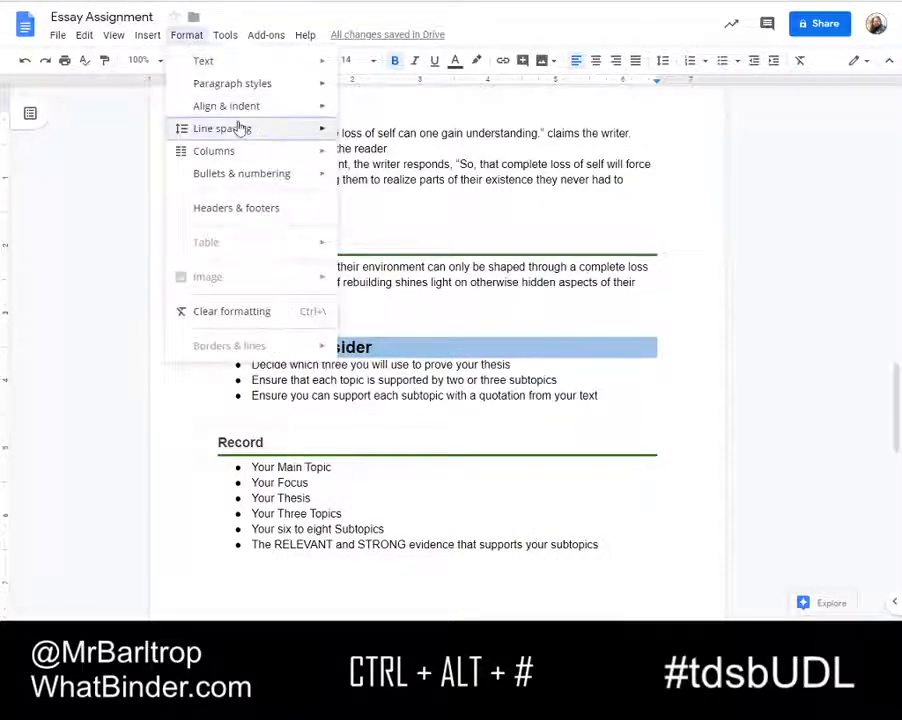
pyautogui.moveTo(236, 128)
pyautogui.click(396, 136)
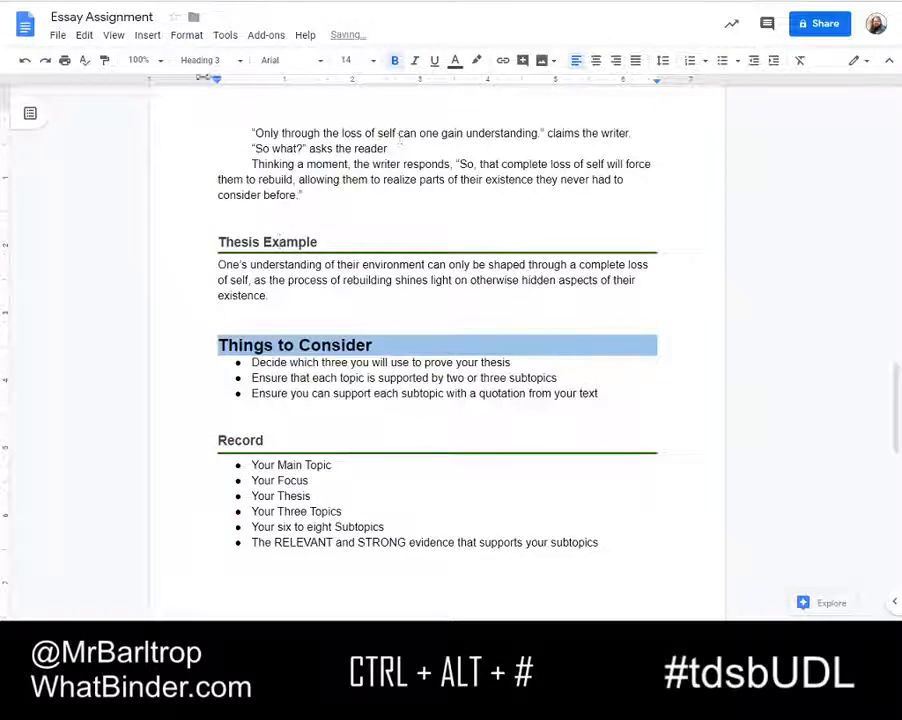
pyautogui.rightClick(277, 237)
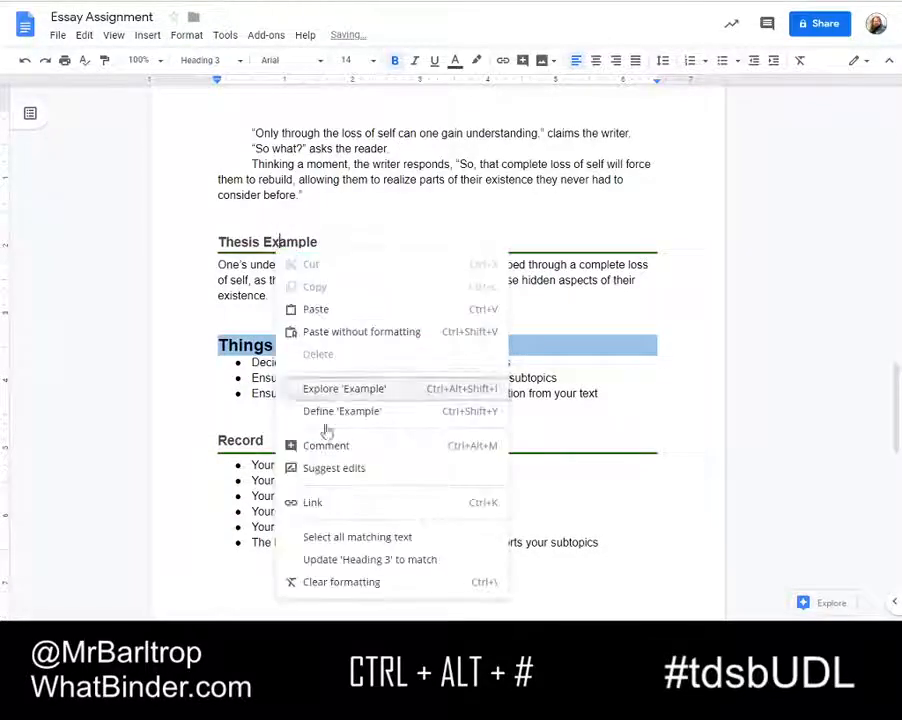
pyautogui.click(340, 553)
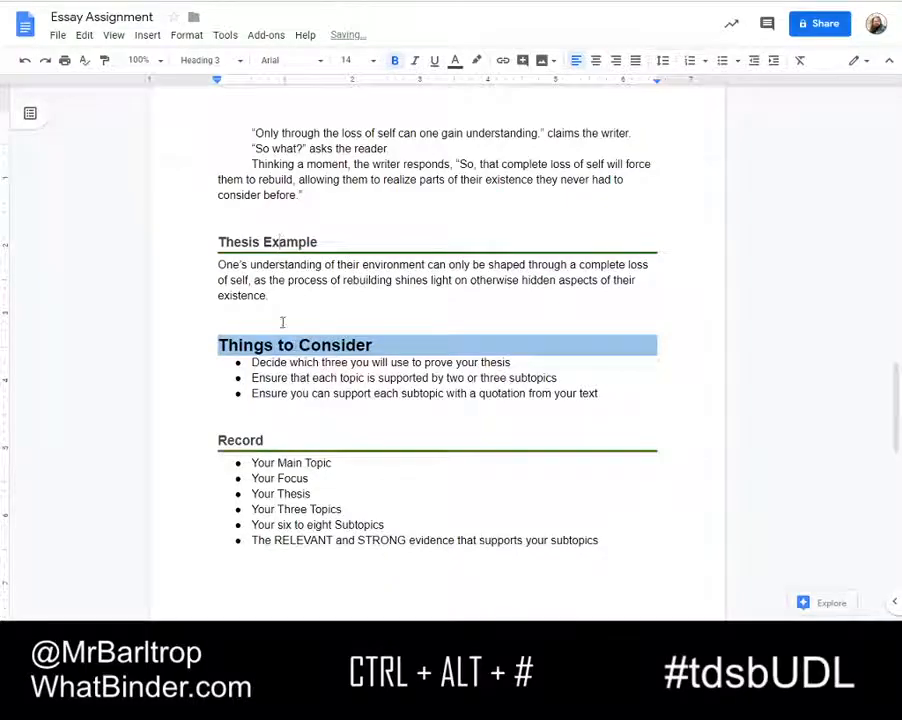
# Step: Select the three indented dialogue paragraphs above "Thesis Example" and turn on top, bottom, left and right borders for them
pyautogui.scroll(5, 284, 326)
pyautogui.scroll(-12, 276, 310)
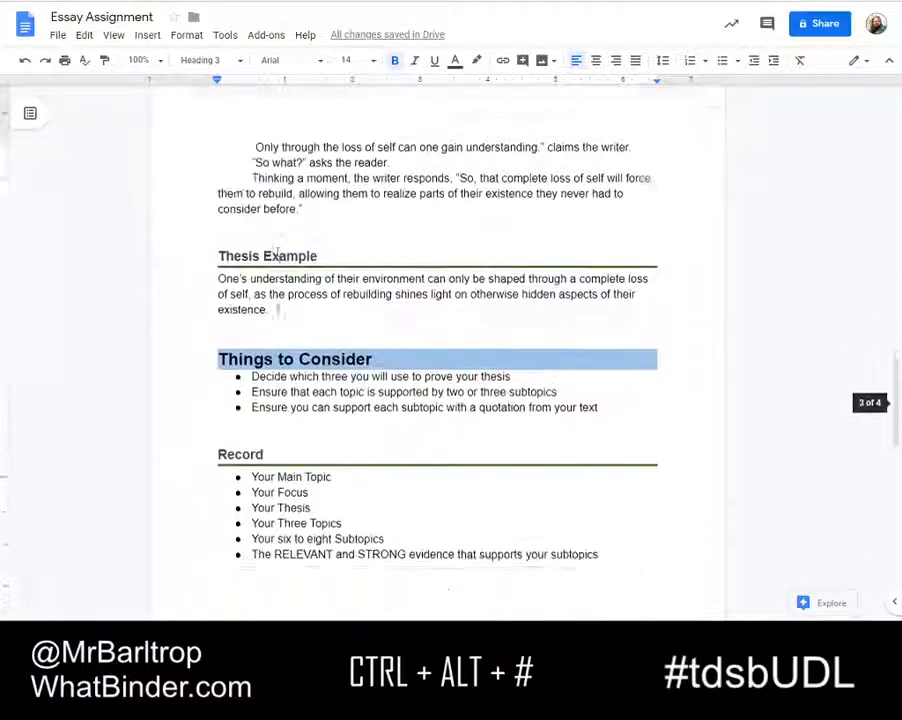
pyautogui.scroll(8, 300, 256)
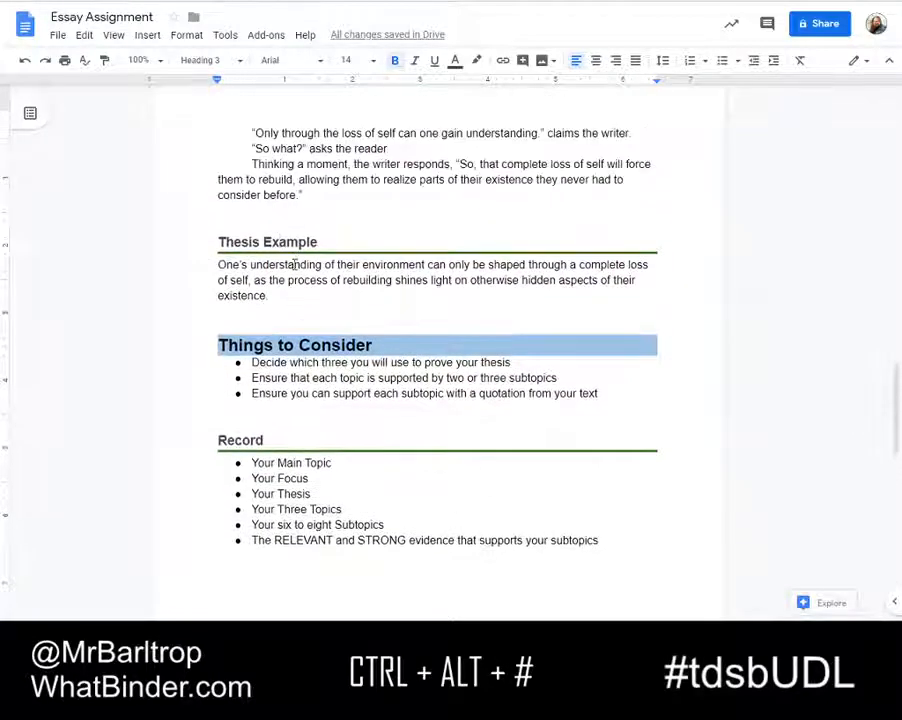
pyautogui.scroll(3, 293, 266)
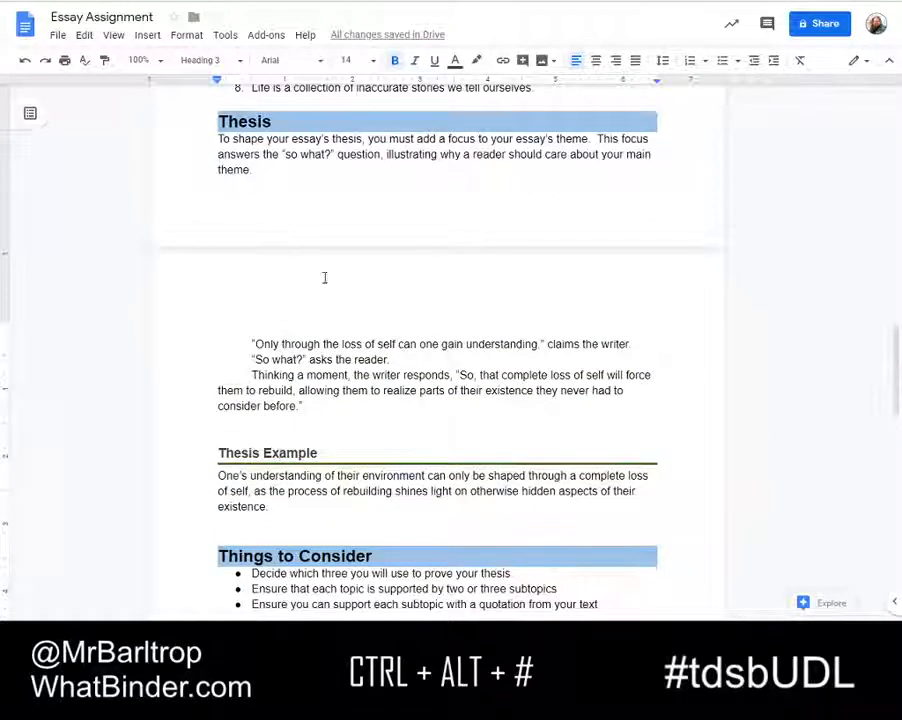
pyautogui.moveTo(304, 405); pyautogui.dragTo(243, 339)
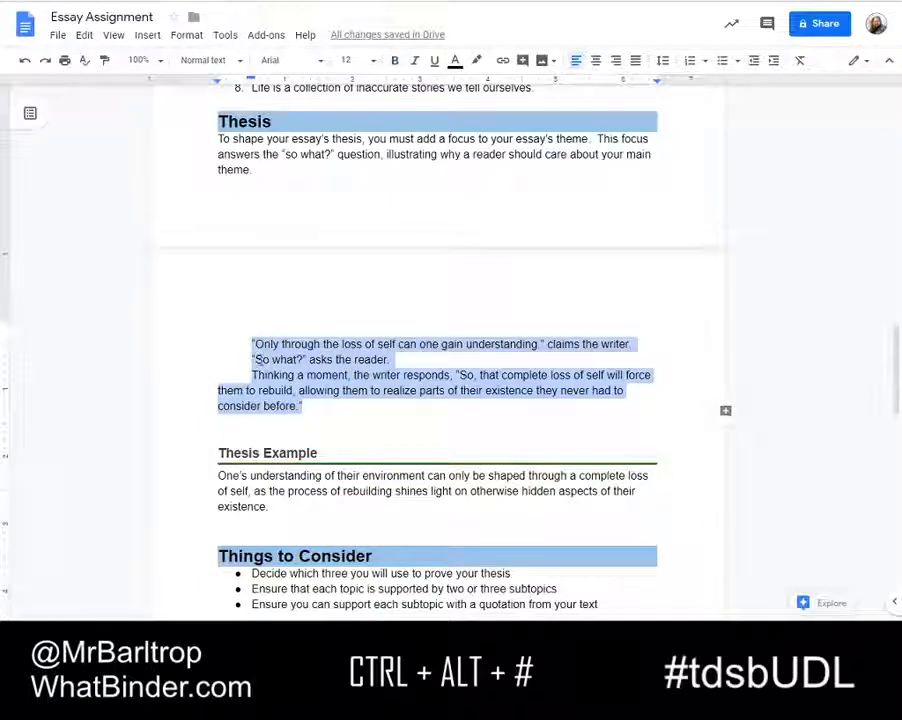
pyautogui.click(186, 35)
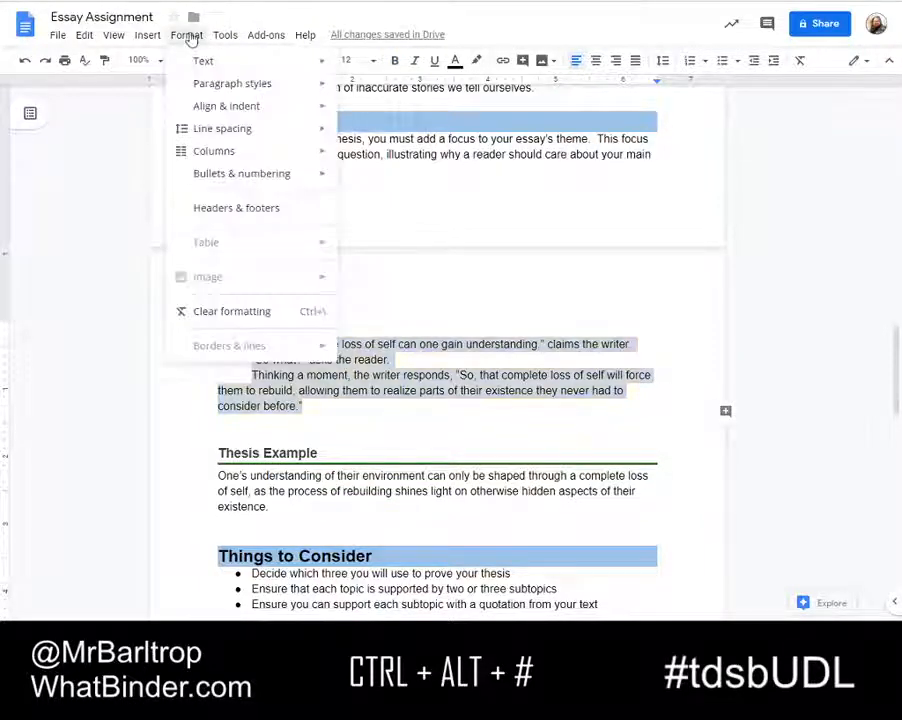
pyautogui.moveTo(238, 90)
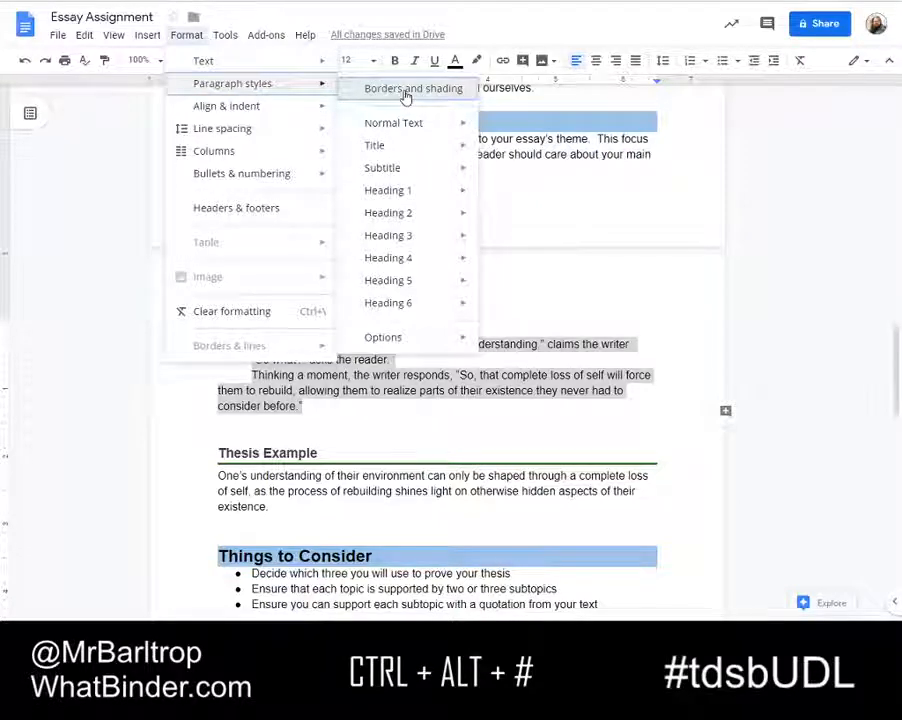
pyautogui.click(406, 92)
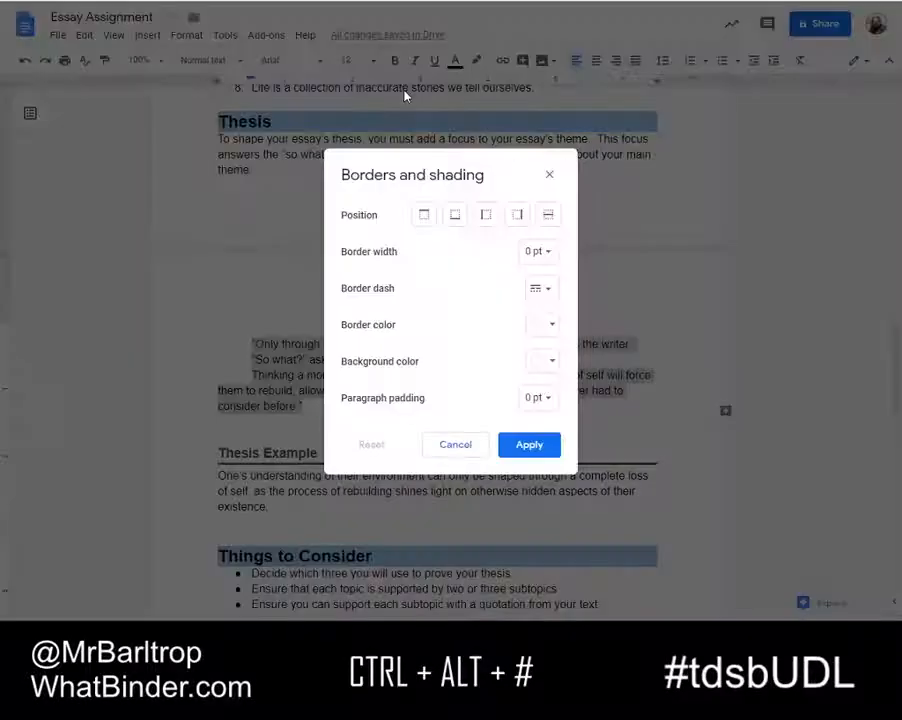
pyautogui.click(424, 215)
pyautogui.click(455, 215)
pyautogui.click(486, 218)
pyautogui.click(517, 216)
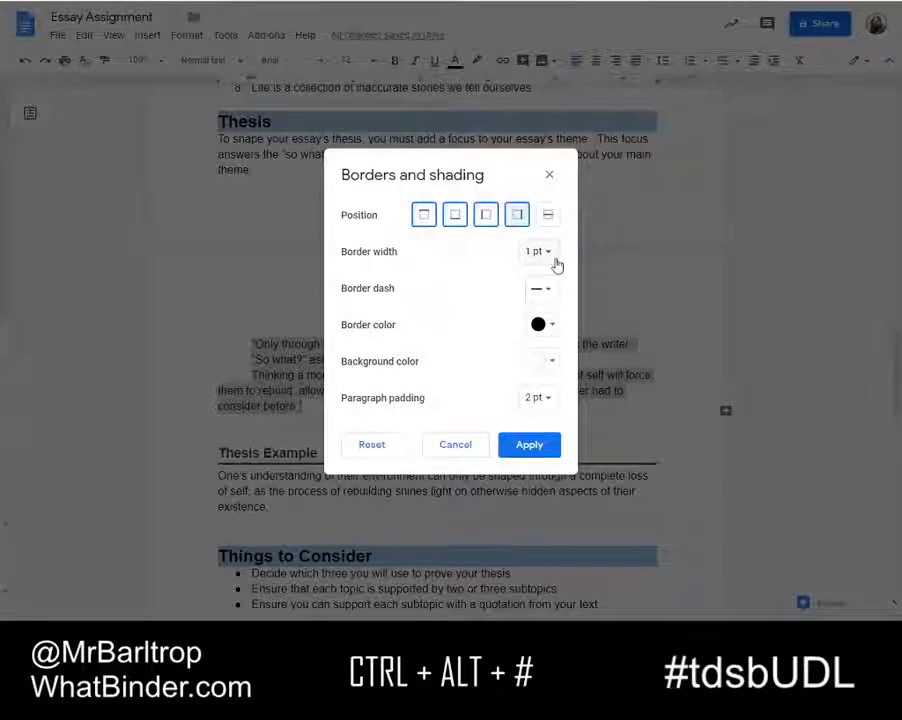
# Step: Give the dialogue paragraphs' box a 2.25 pt dashed orange border with 4 pt paragraph padding and apply it
pyautogui.click(540, 253)
pyautogui.click(548, 394)
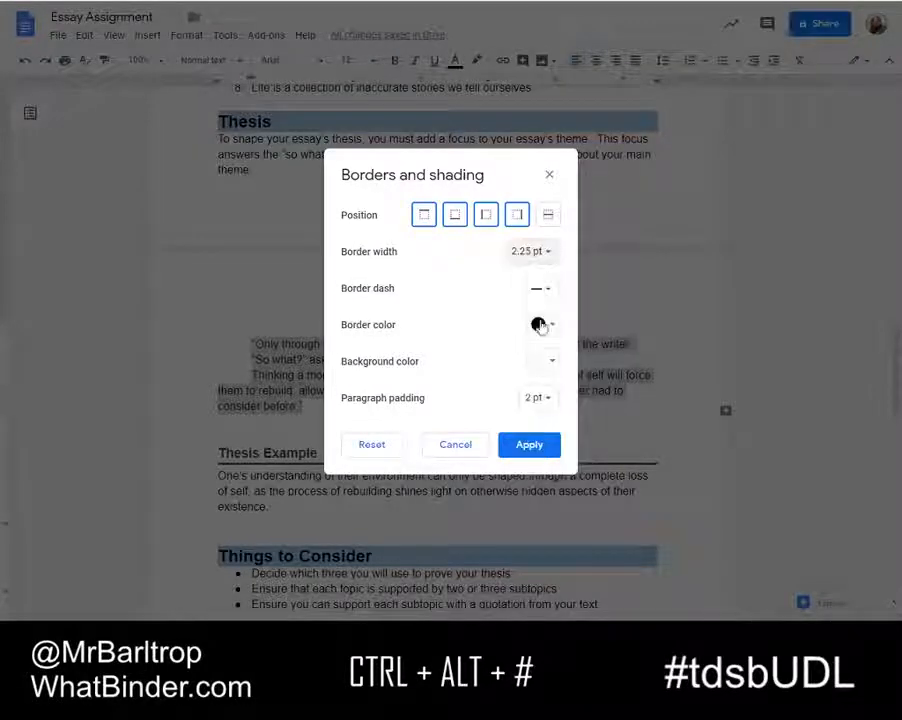
pyautogui.click(540, 289)
pyautogui.click(560, 372)
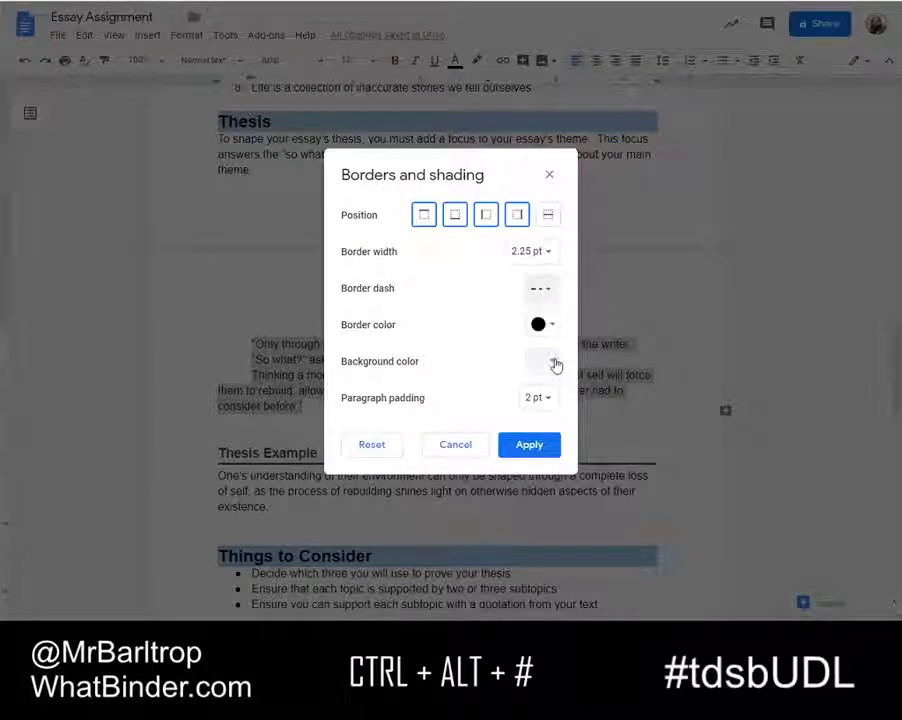
pyautogui.click(545, 325)
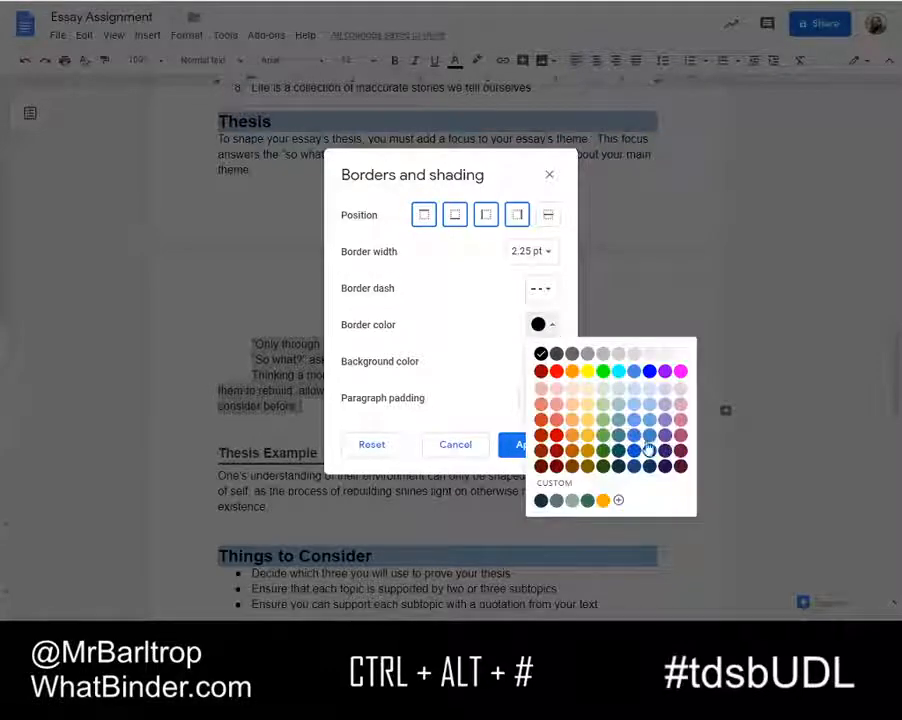
pyautogui.click(571, 441)
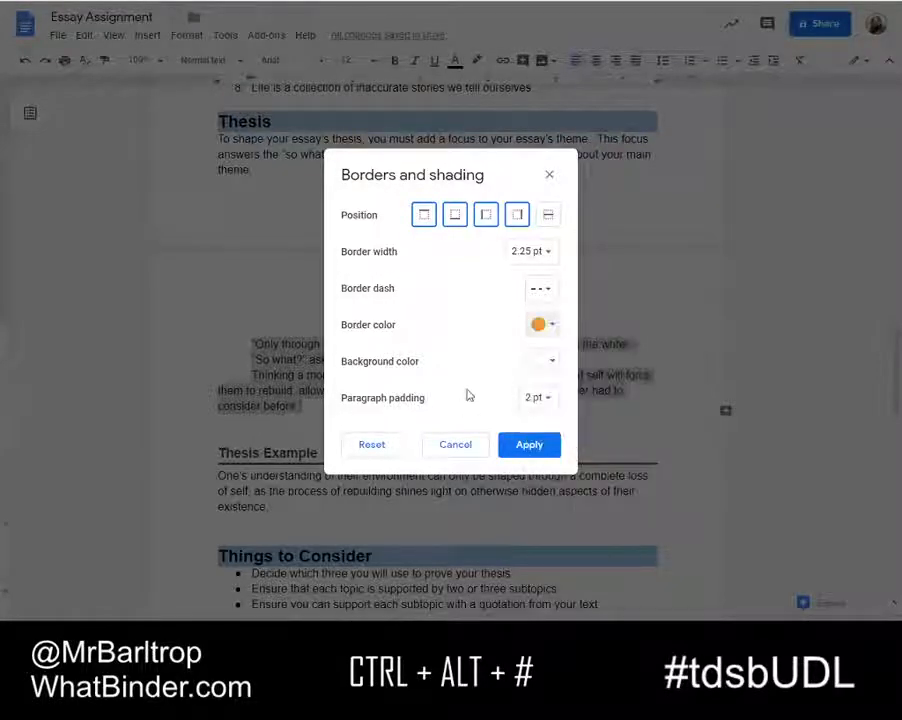
pyautogui.click(548, 400)
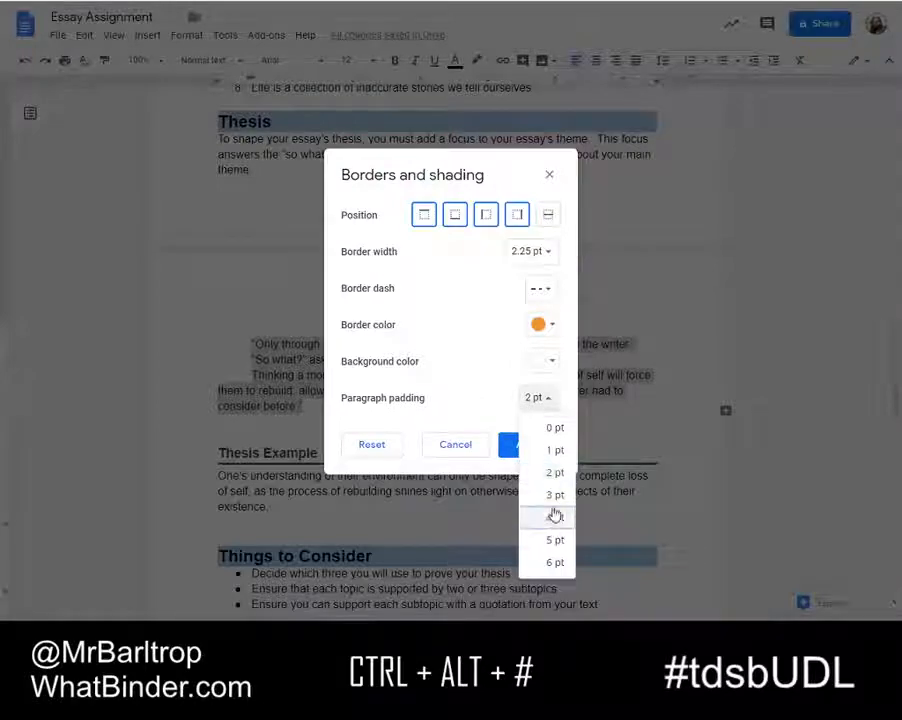
pyautogui.click(554, 518)
pyautogui.click(535, 444)
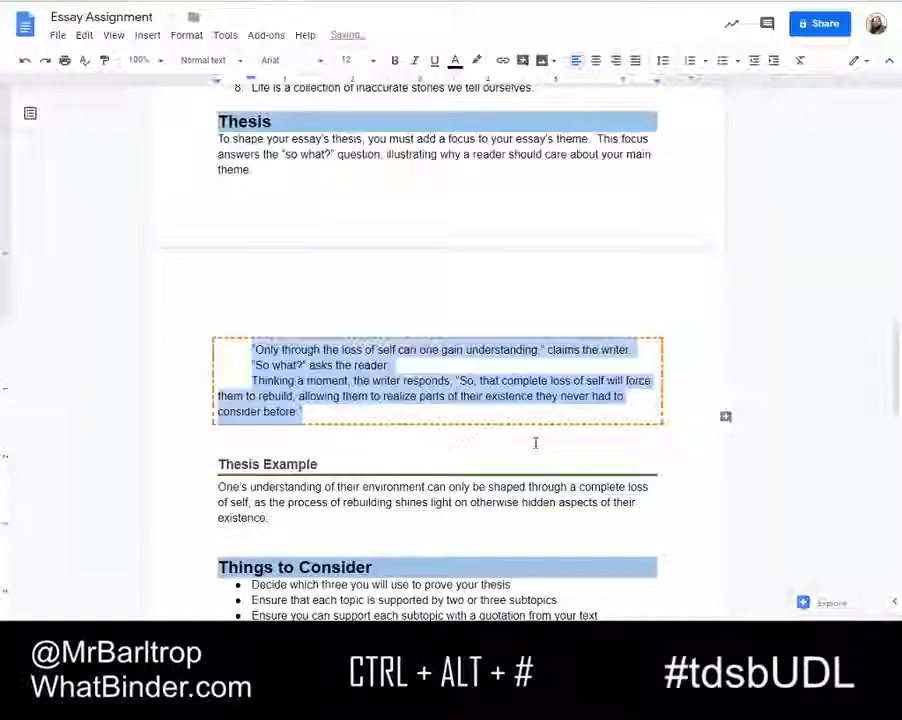
# Step: Try updating the Normal text style to match the boxed dialogue paragraph
pyautogui.click(259, 393)
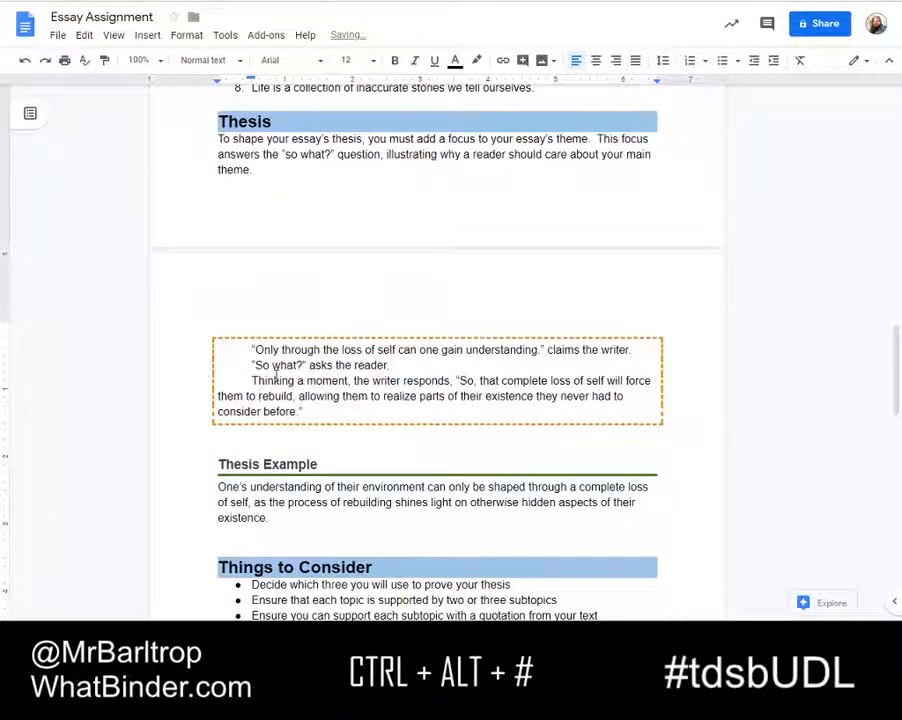
pyautogui.rightClick(283, 354)
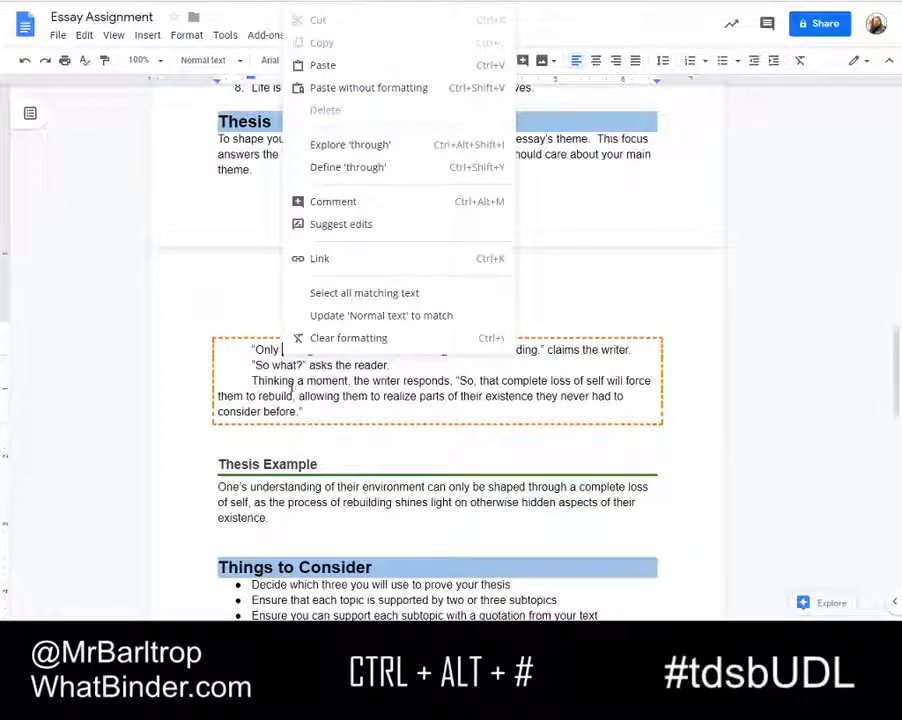
pyautogui.click(310, 316)
pyautogui.scroll(2, 307, 345)
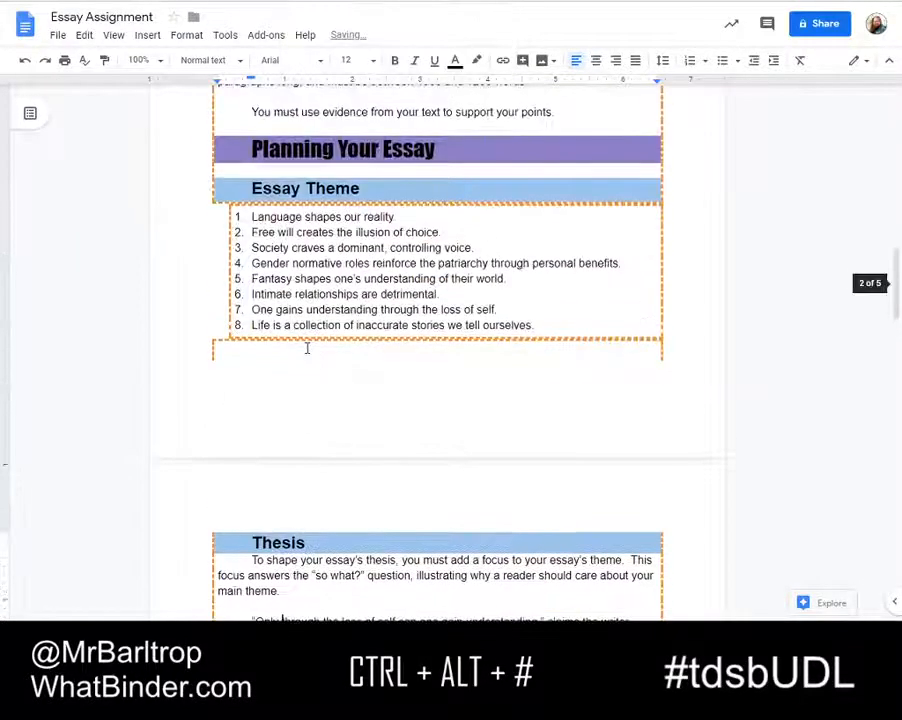
pyautogui.scroll(-3, 301, 444)
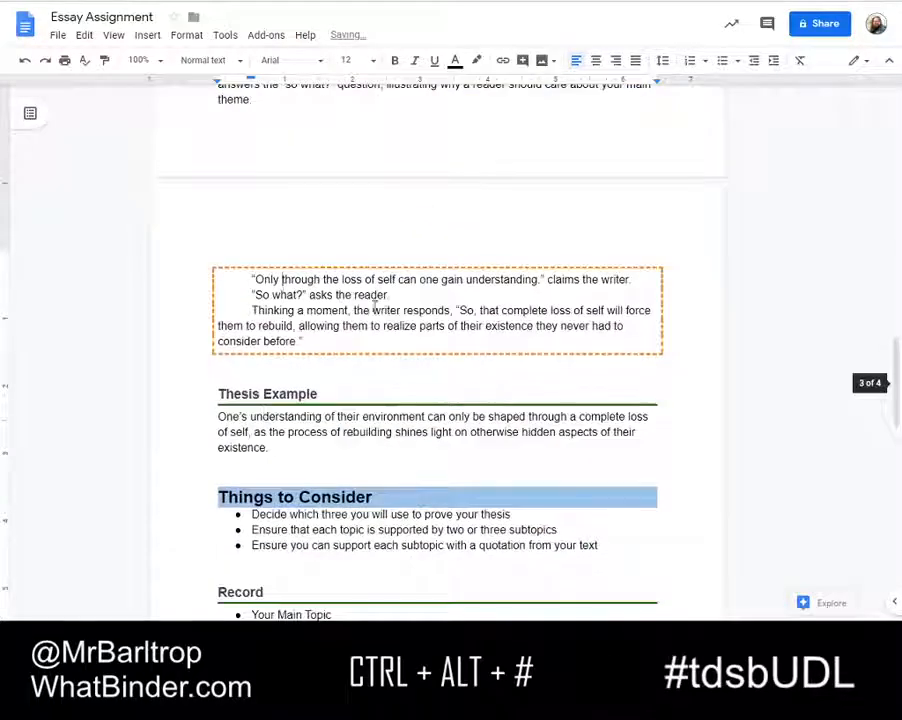
# Step: Update the Heading 4 style to match the boxed dialogue paragraph
pyautogui.click(241, 64)
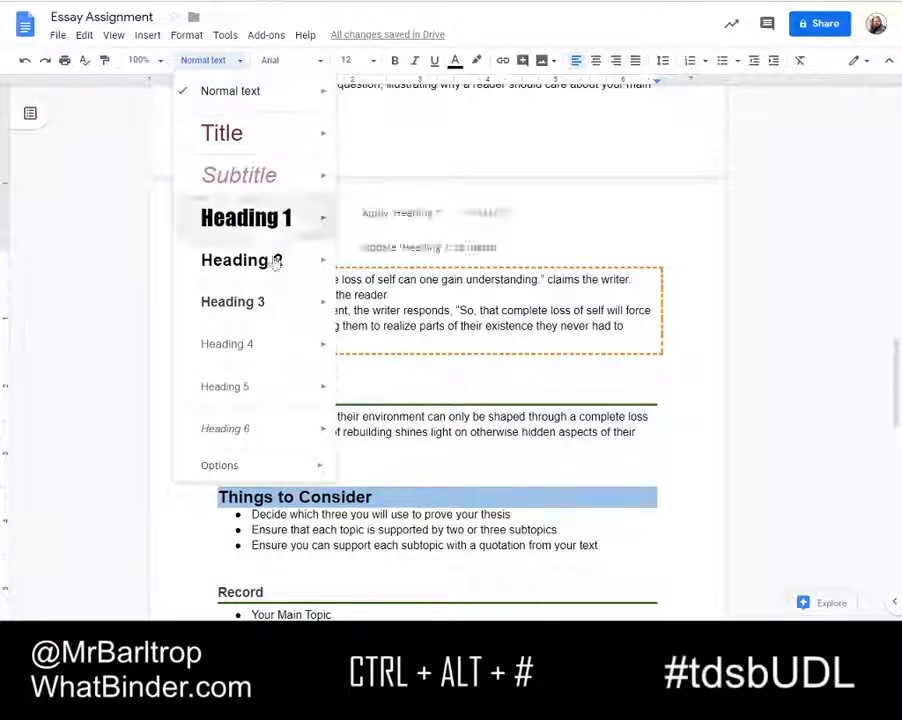
pyautogui.moveTo(338, 355)
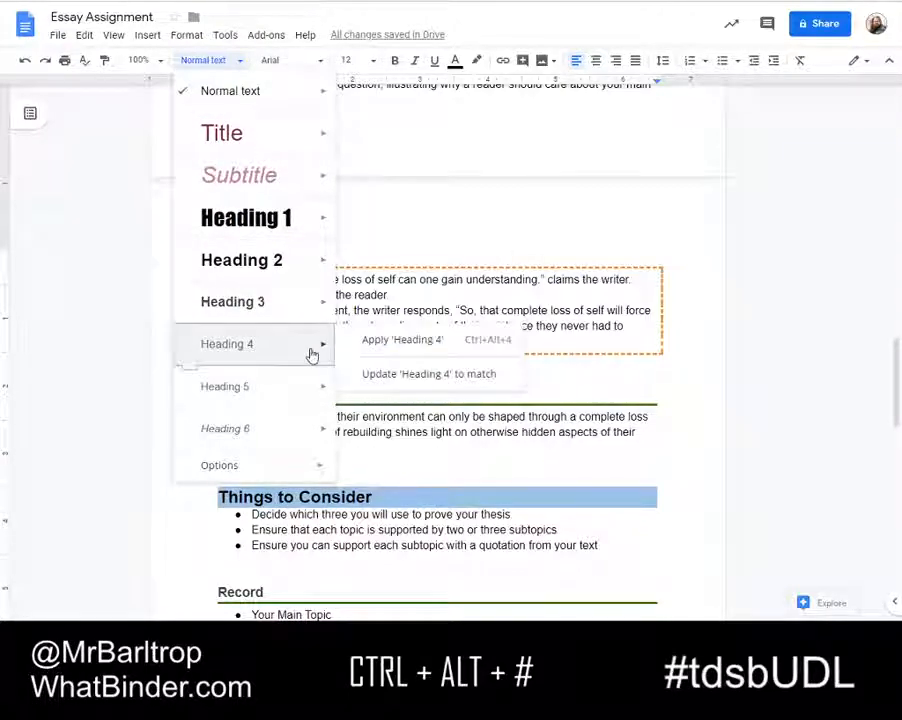
pyautogui.click(390, 376)
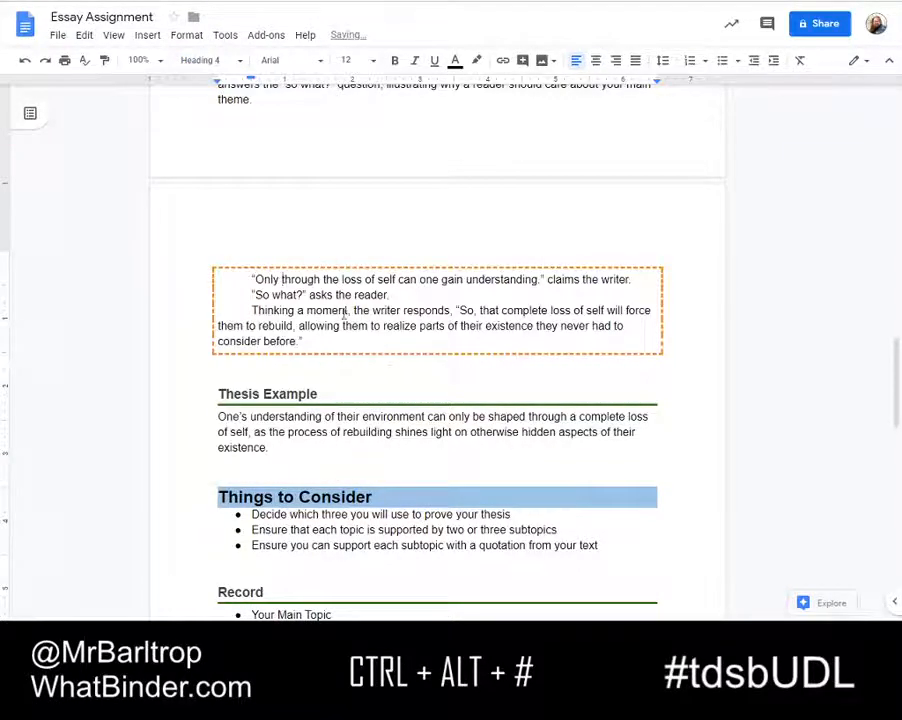
# Step: Below the list of headings on the last page, add a Heading 4 paragraph reading "Heading 4 will always give me this box."
pyautogui.scroll(-10, 305, 283)
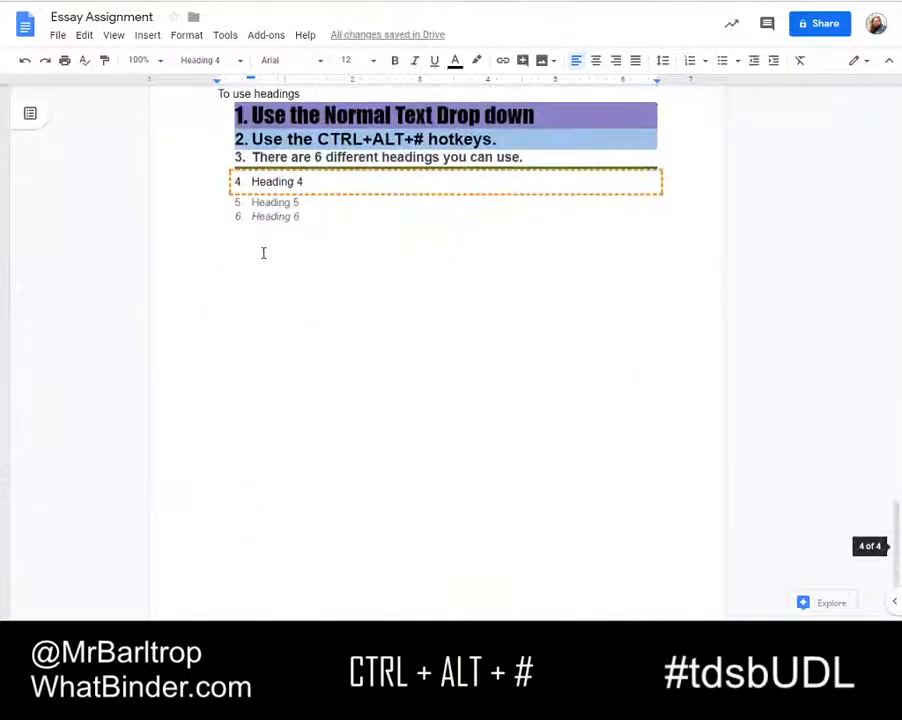
pyautogui.scroll(3, 352, 254)
pyautogui.scroll(-2, 352, 258)
pyautogui.click(368, 272)
pyautogui.click(360, 293)
pyautogui.press('Return')
pyautogui.press('Return')
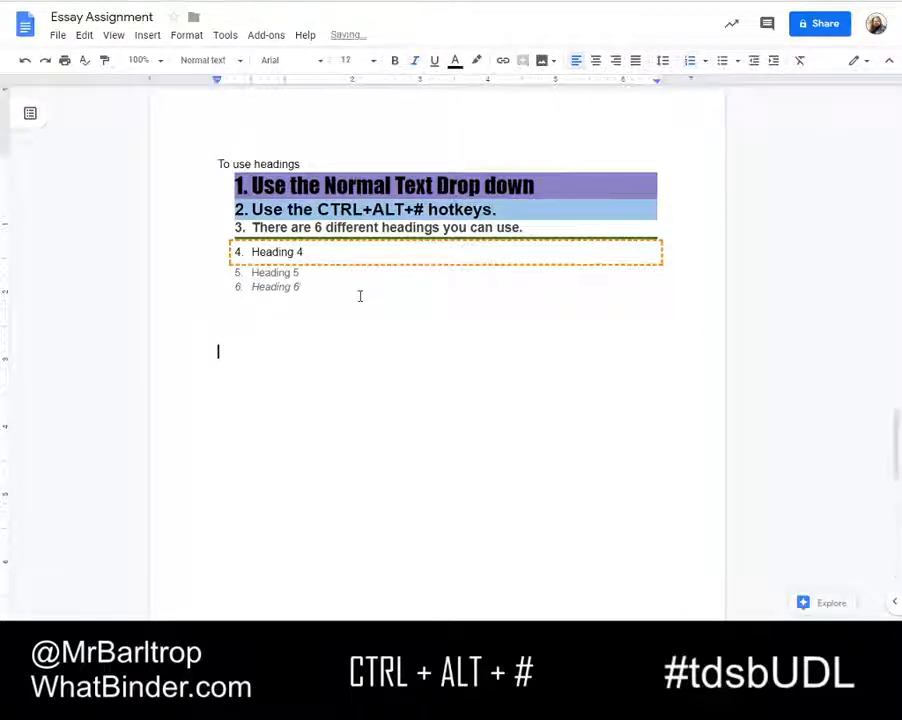
pyautogui.hotkey('ctrl', 'alt', '4')
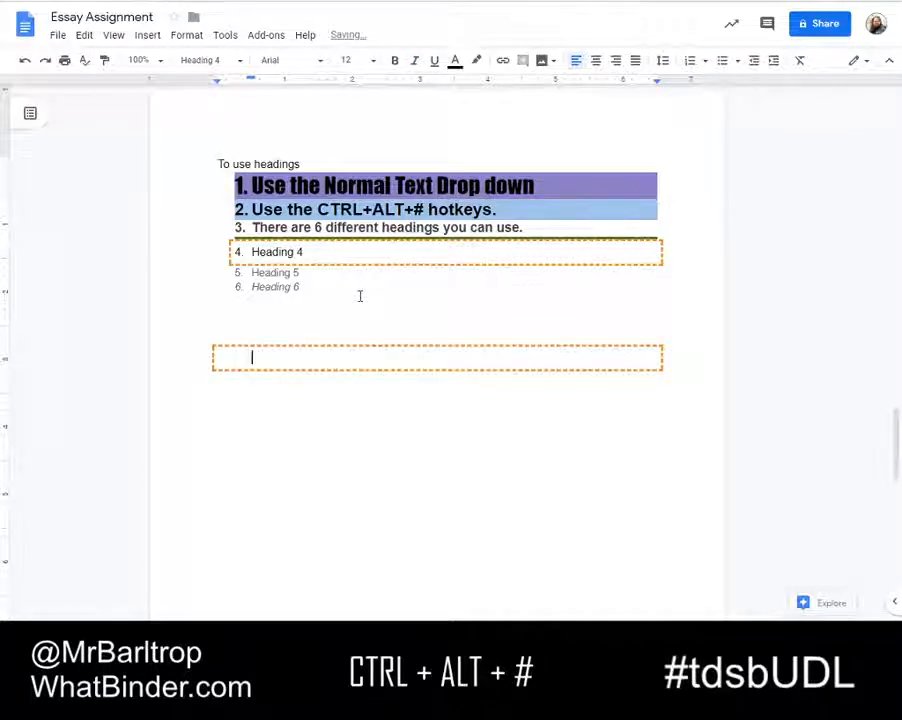
pyautogui.write('A')
pyautogui.write('Head')
pyautogui.press('BackSpace')
pyautogui.write('ing 4 will always give me this box.')
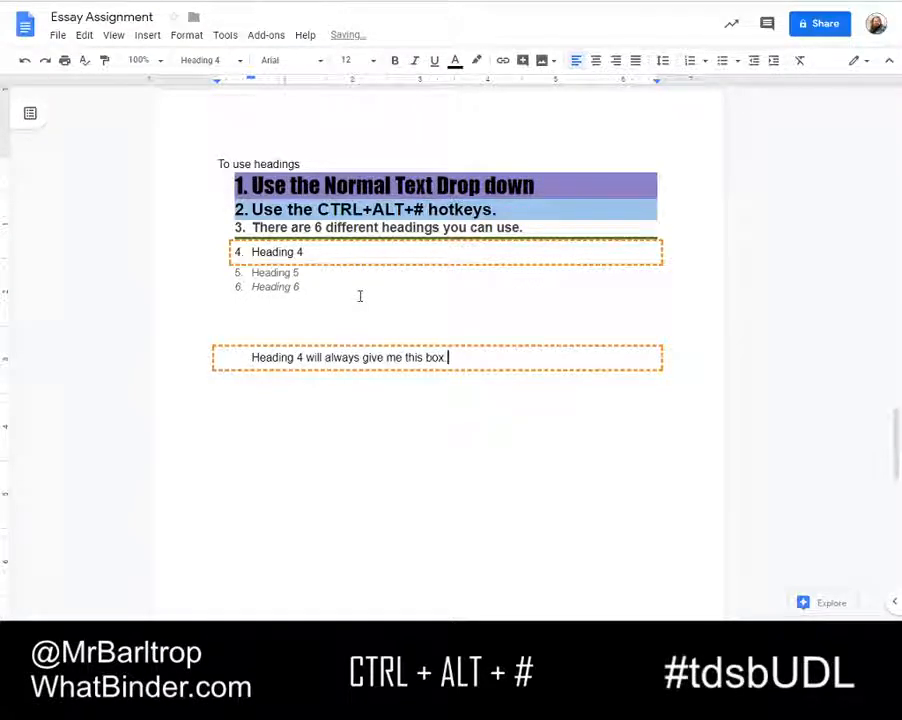
pyautogui.press('Up')
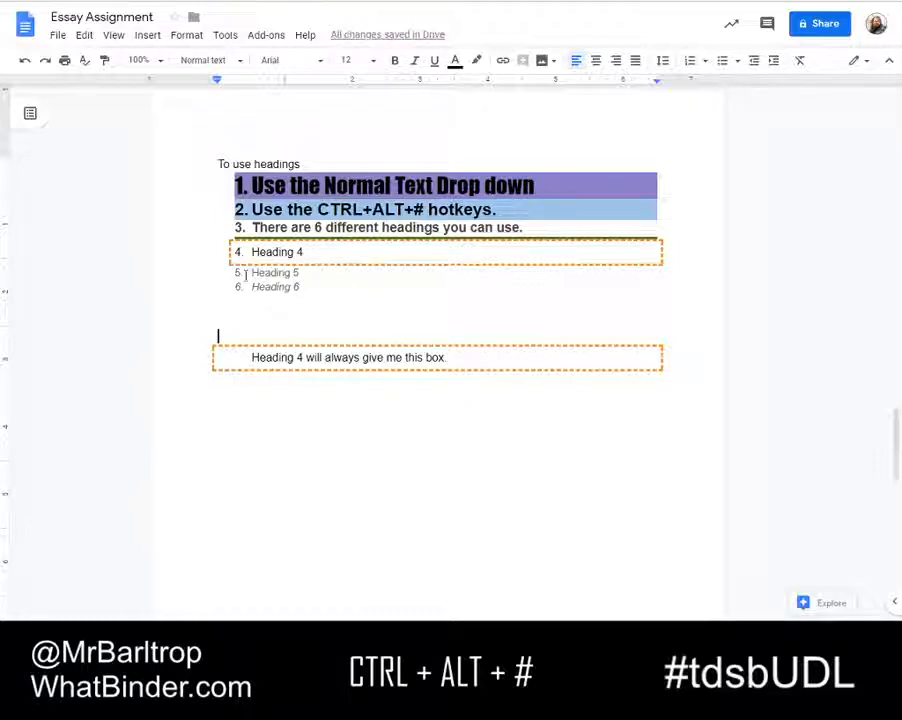
# Step: Review how the customized heading styles look on the preceding pages of the document
pyautogui.scroll(3, 252, 270)
pyautogui.scroll(1, 253, 265)
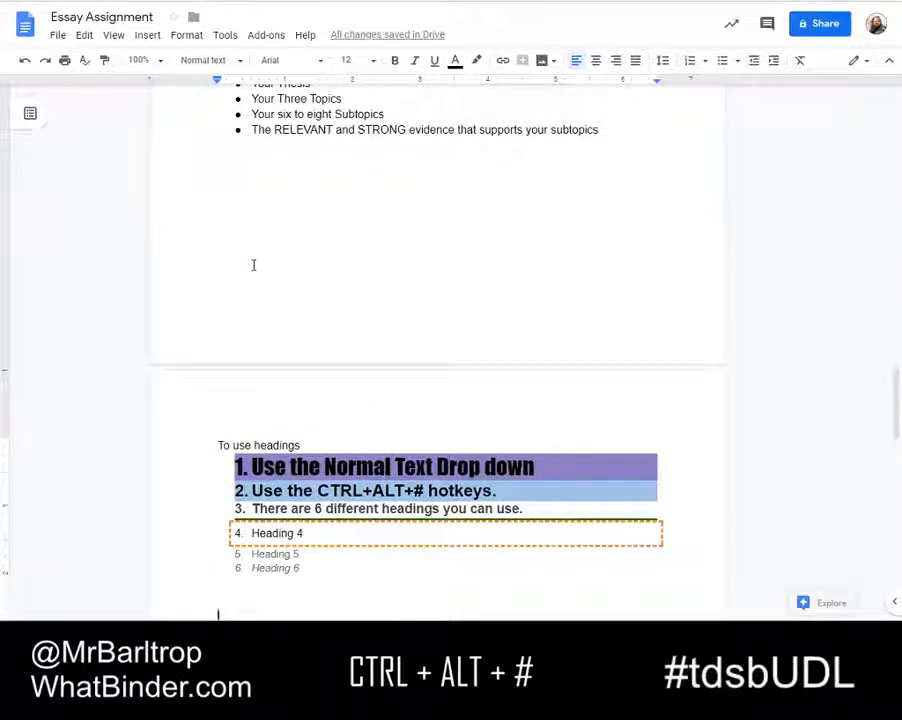
pyautogui.scroll(-2, 253, 266)
pyautogui.scroll(3, 253, 266)
pyautogui.scroll(8, 262, 238)
pyautogui.scroll(1, 256, 237)
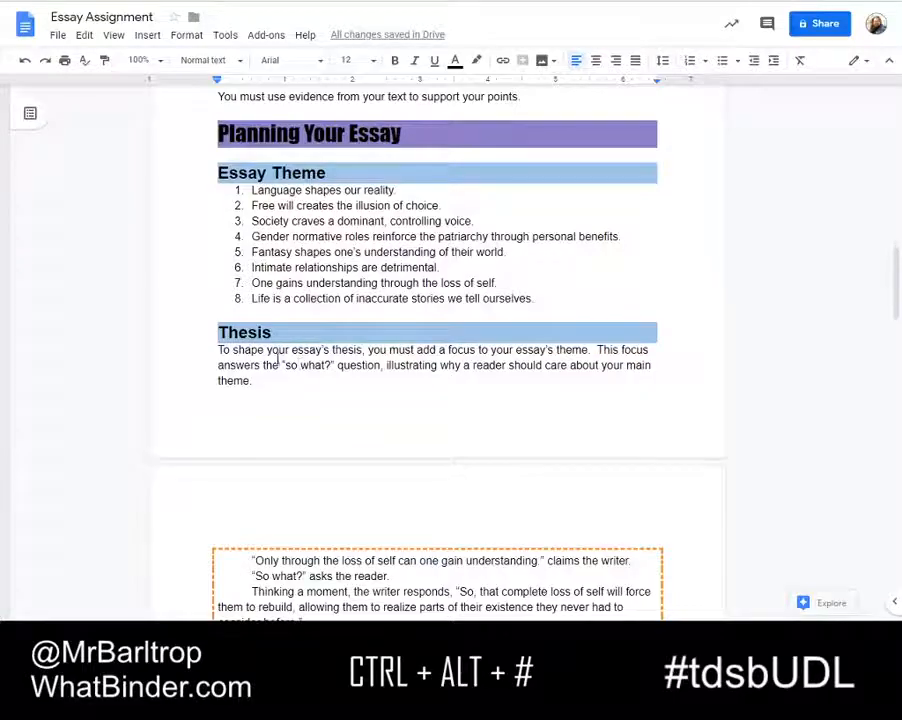
pyautogui.scroll(1, 278, 360)
pyautogui.scroll(3, 283, 451)
# Step: Insert a blank line above the paragraph under "Thesis Example", then apply Heading 5 to that paragraph
pyautogui.scroll(-8, 280, 420)
pyautogui.scroll(-2, 273, 368)
pyautogui.scroll(1, 274, 362)
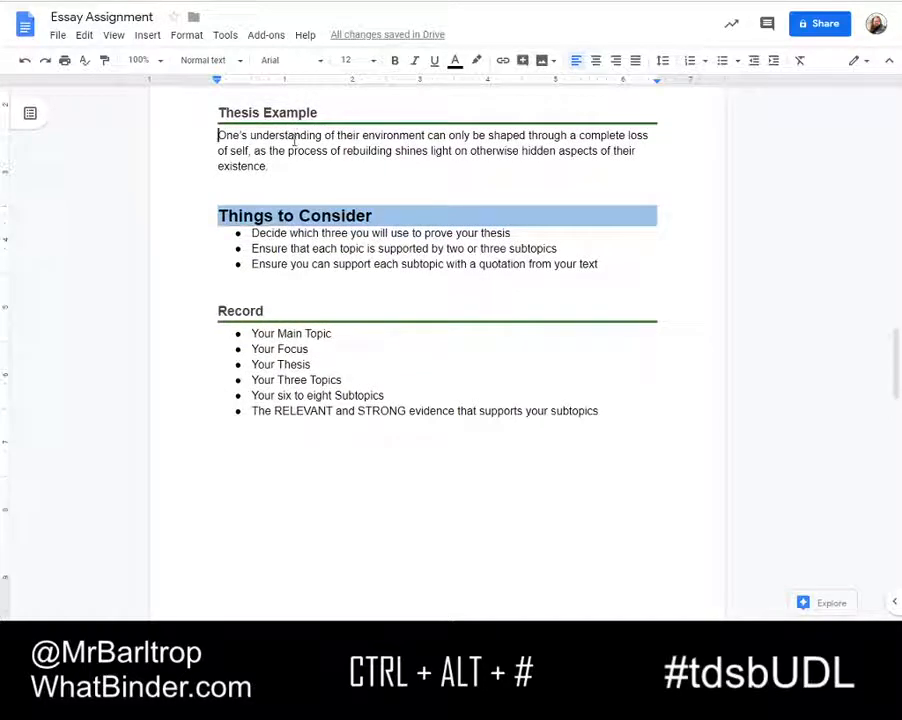
pyautogui.press('Return')
pyautogui.hotkey('shift', 'Down')
pyautogui.hotkey('shift', 'Down')
pyautogui.hotkey('shift', 'Down')
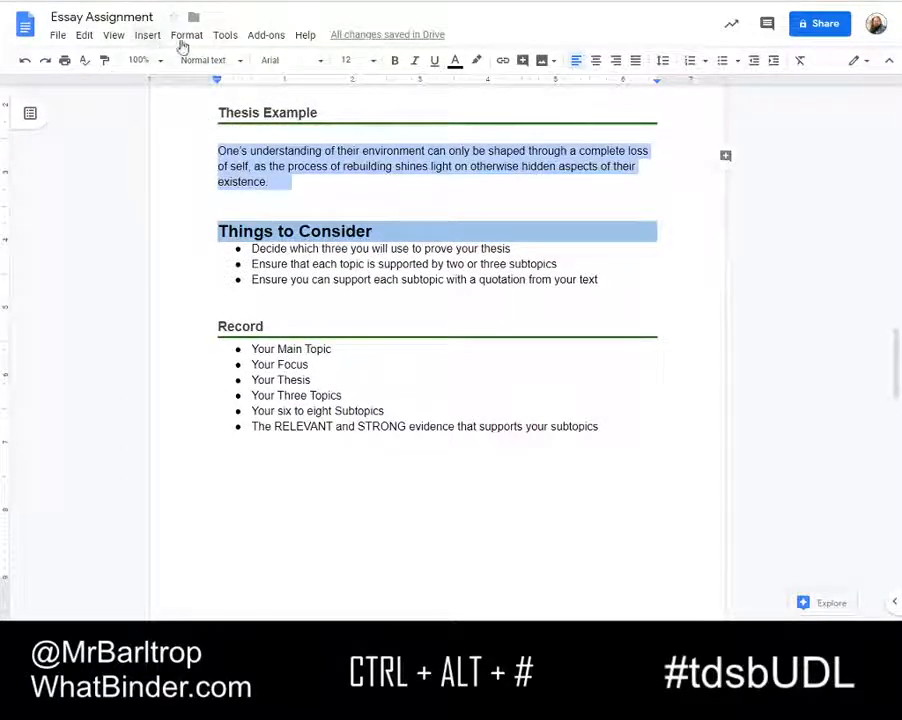
pyautogui.click(240, 62)
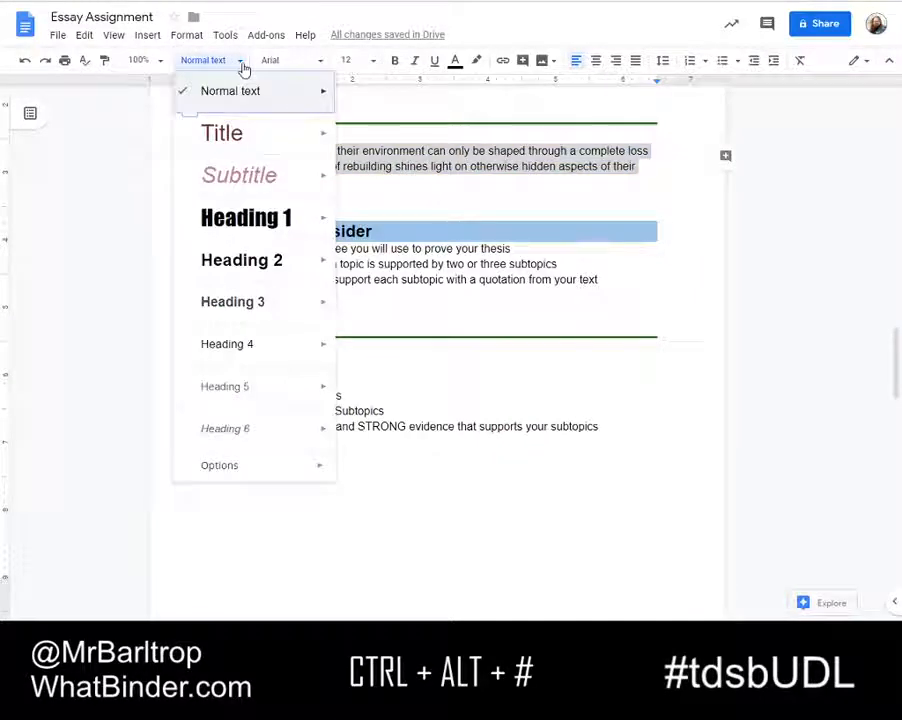
pyautogui.click(243, 388)
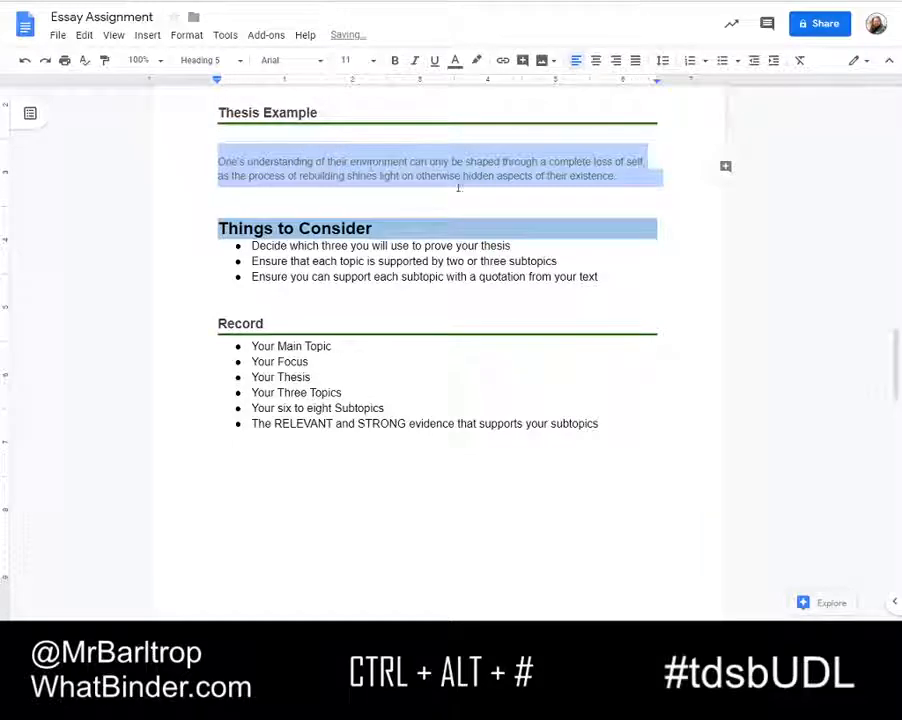
# Step: Increase the indent of the selected thesis example paragraph by one level
pyautogui.click(196, 38)
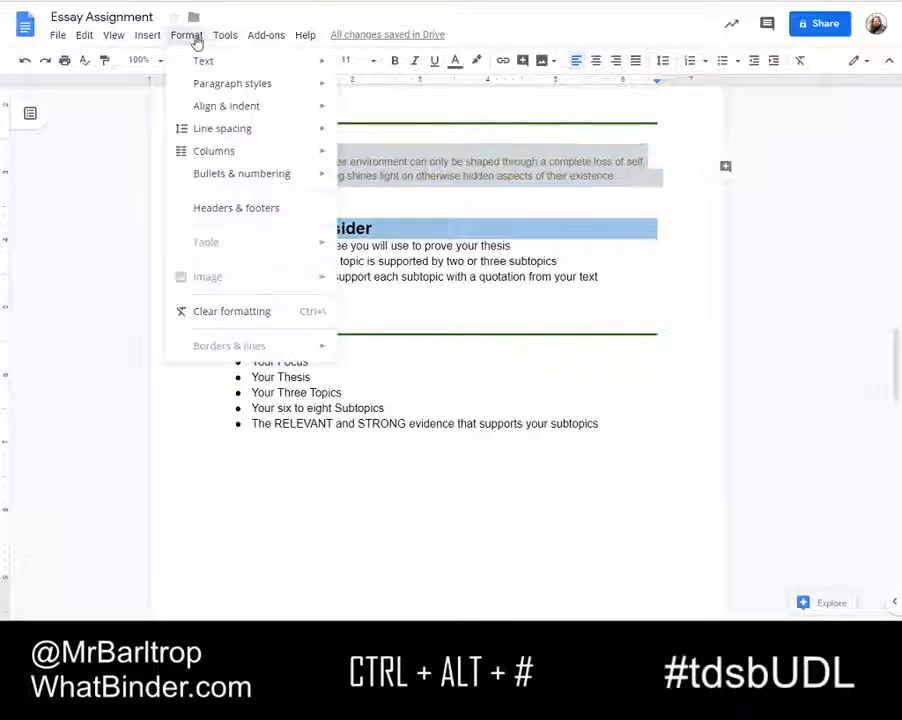
pyautogui.moveTo(220, 108)
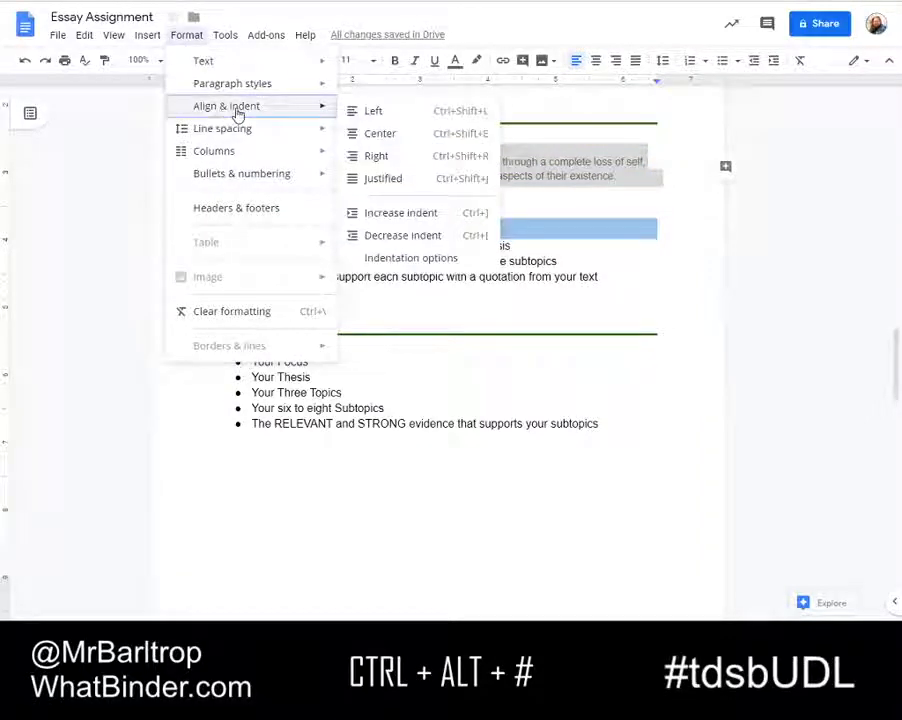
pyautogui.click(383, 212)
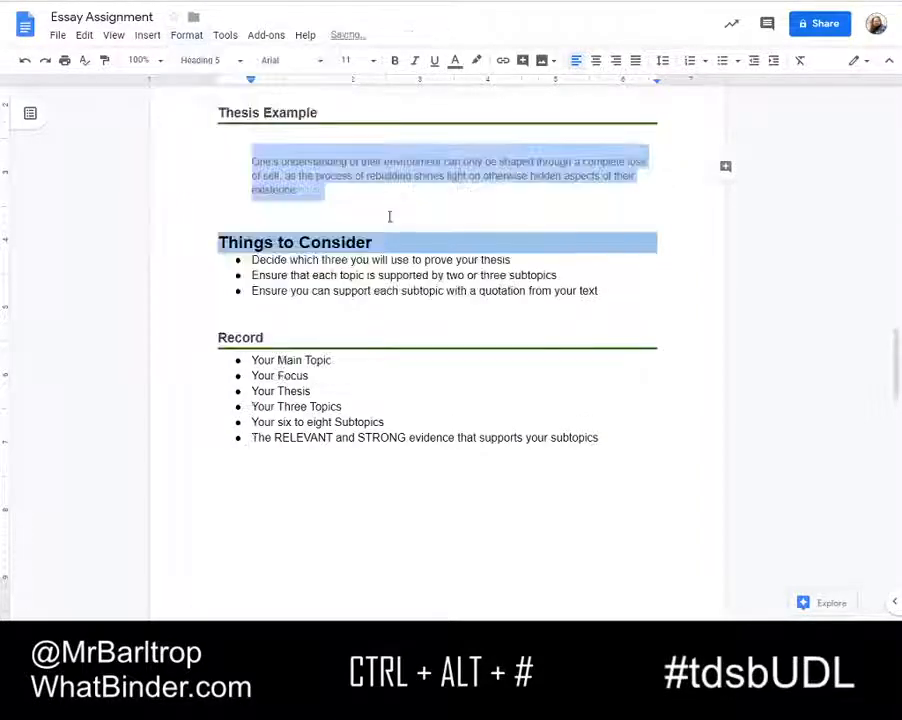
# Step: Add a dark green left border to the indented thesis example paragraph
pyautogui.click(190, 37)
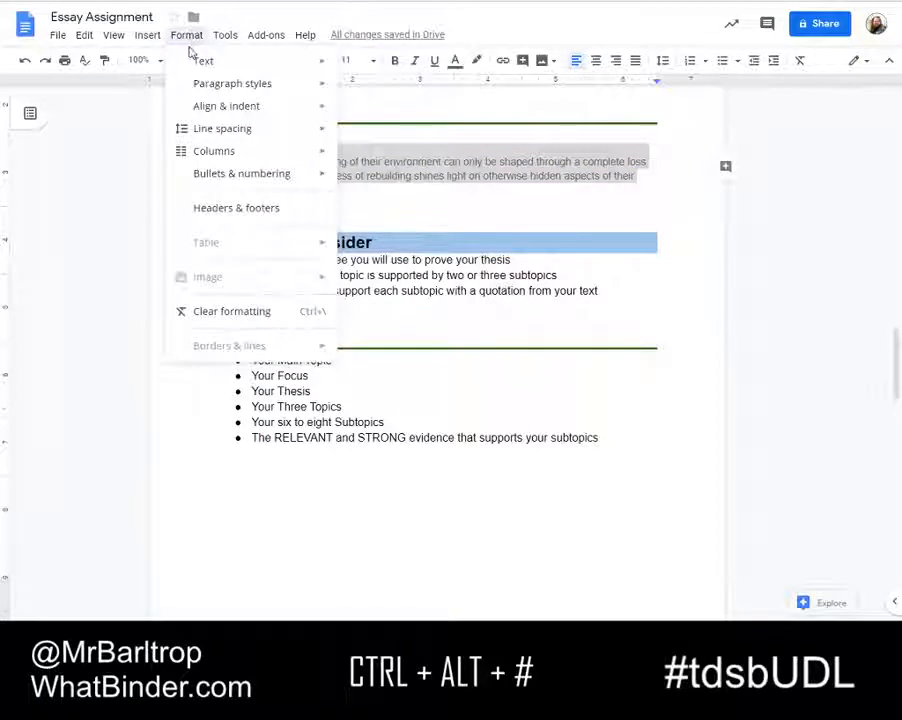
pyautogui.moveTo(212, 86)
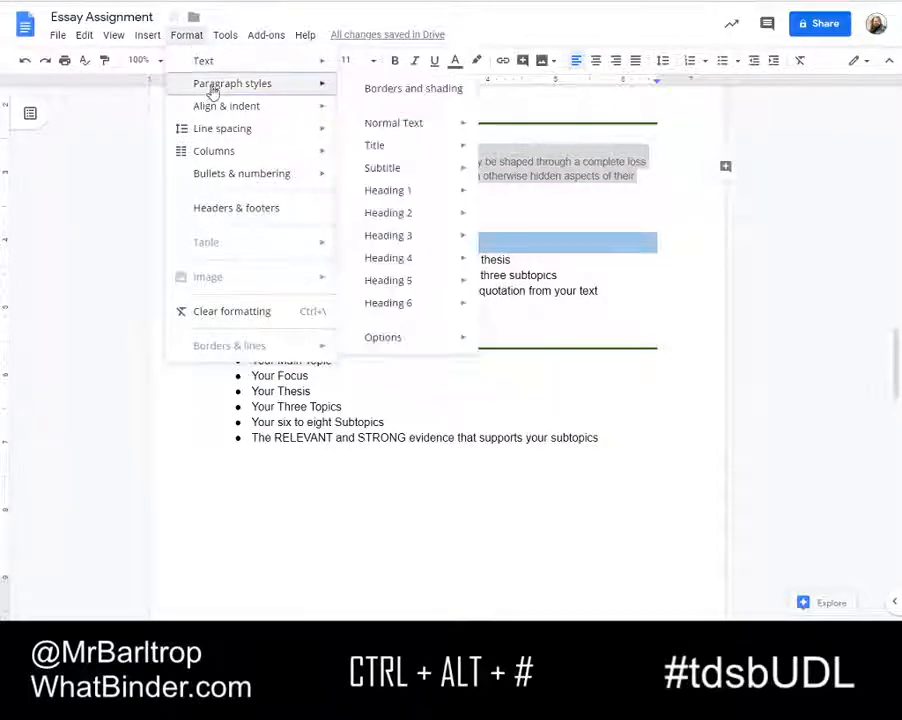
pyautogui.click(405, 89)
pyautogui.click(486, 216)
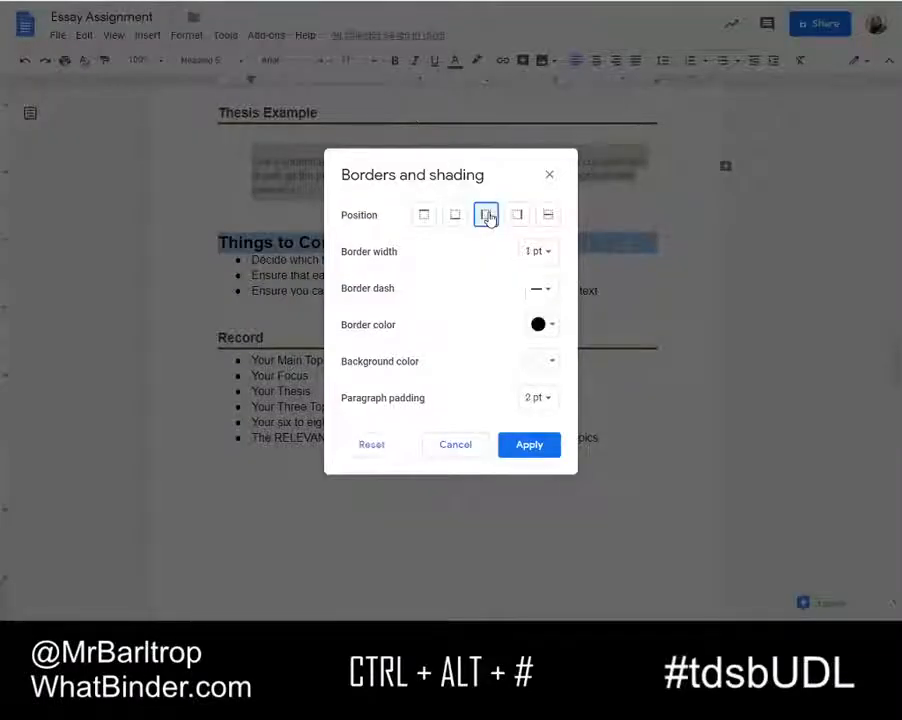
pyautogui.click(552, 326)
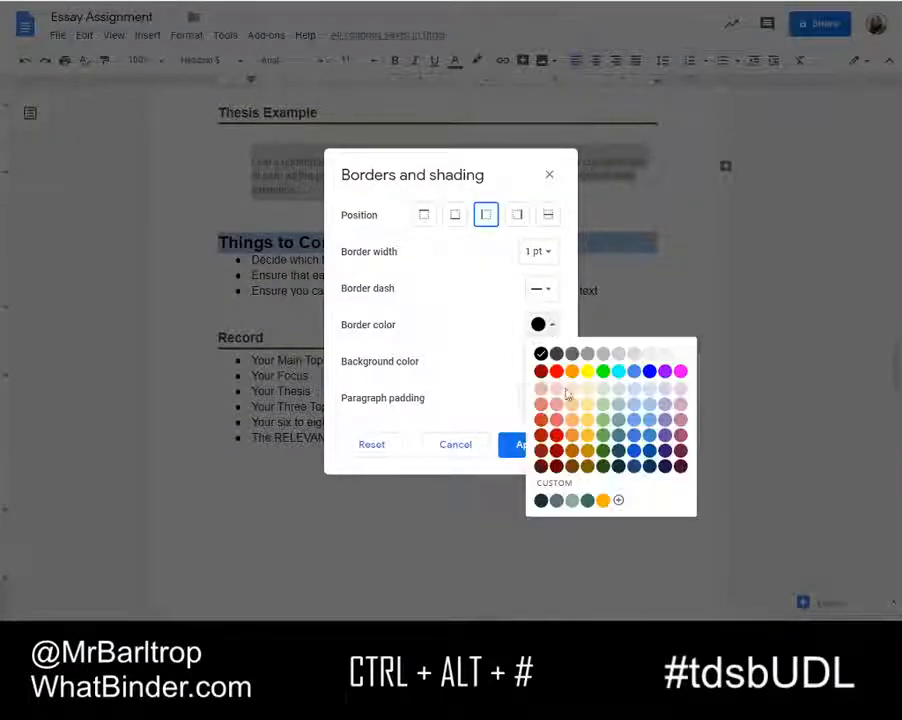
pyautogui.click(605, 468)
pyautogui.click(525, 449)
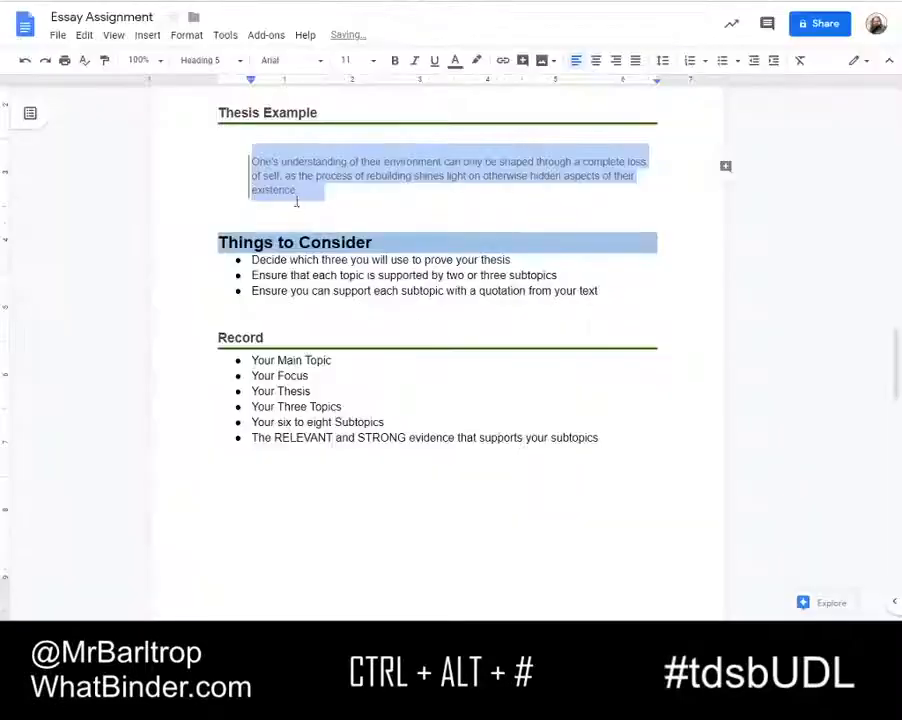
# Step: Update the Heading 5 style to match the indented, left-bordered thesis example paragraph
pyautogui.click(268, 175)
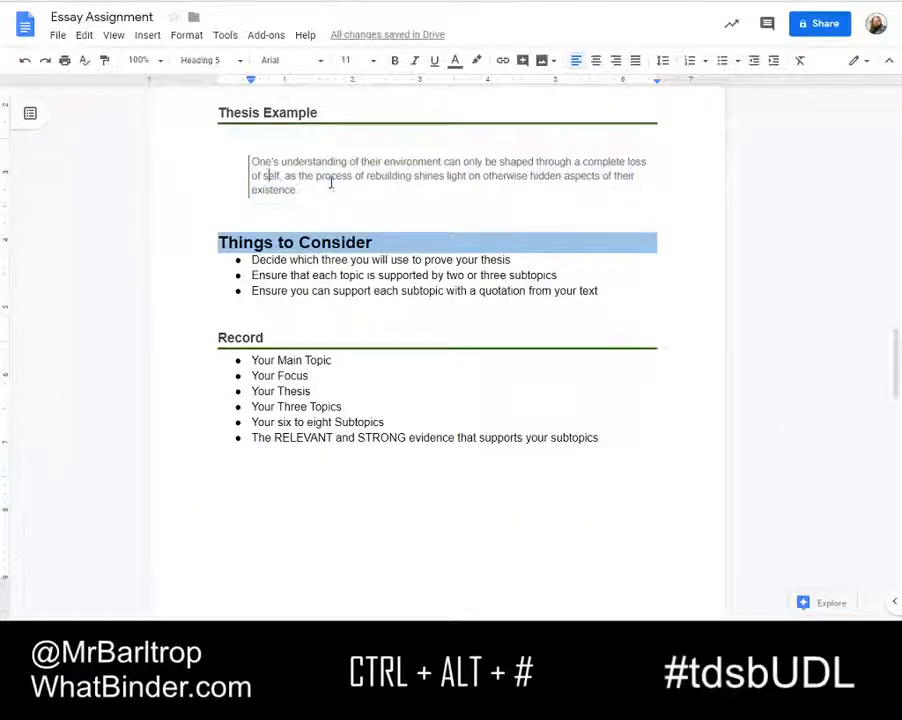
pyautogui.press('Return')
pyautogui.press('BackSpace')
pyautogui.press('BackSpace')
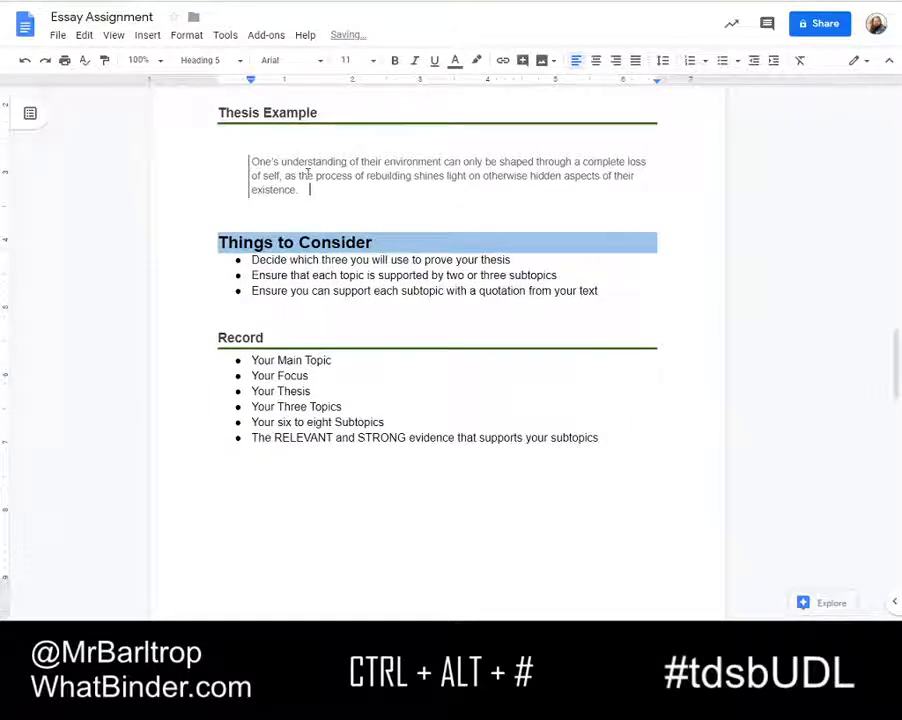
pyautogui.rightClick(306, 177)
pyautogui.click(336, 482)
# Step: Enter "Test" on the blank line above "Things to Consider" and apply Heading 5 to it
pyautogui.click(336, 214)
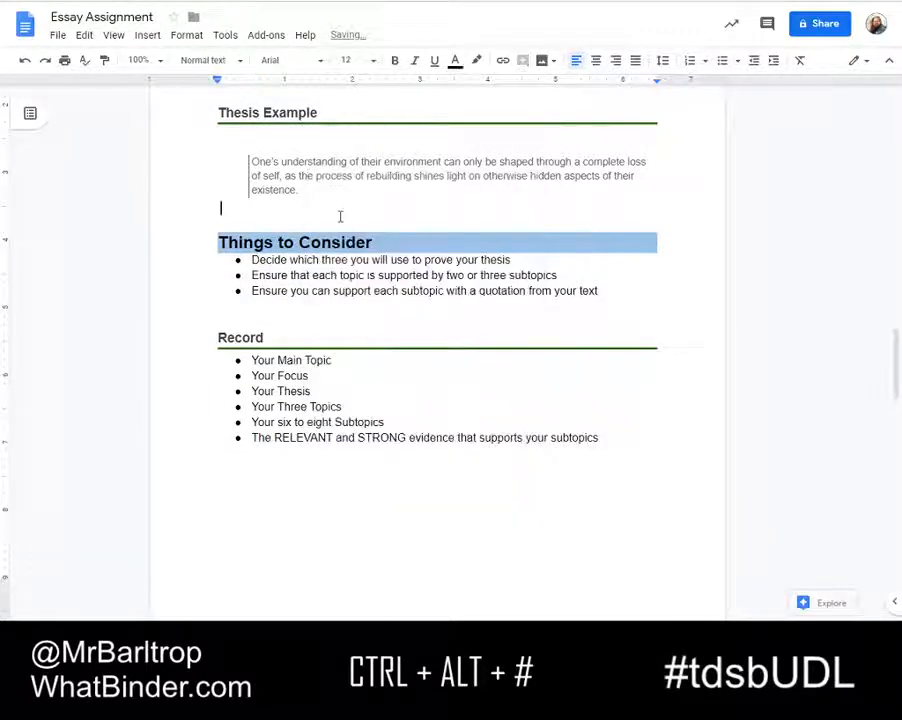
pyautogui.write('Test')
pyautogui.hotkey('shift', 'Home')
pyautogui.hotkey('ctrl', 'alt', '5')
pyautogui.click(339, 216)
pyautogui.click(348, 232)
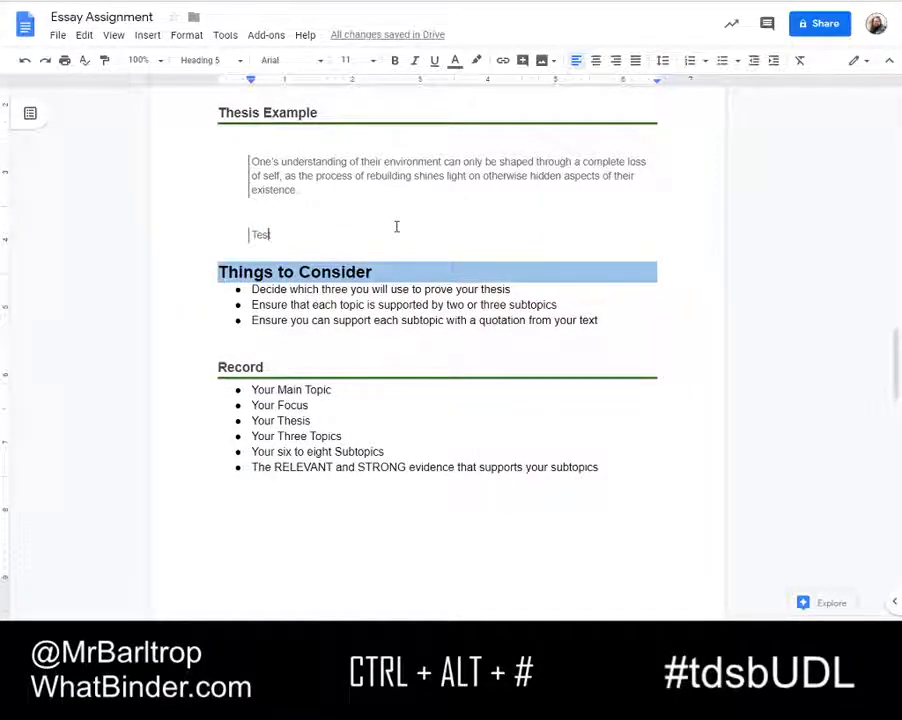
# Step: Try Heading 3, Heading 2 and Heading 1 in turn on the "Test" line
pyautogui.hotkey('ctrl', 'alt', '3')
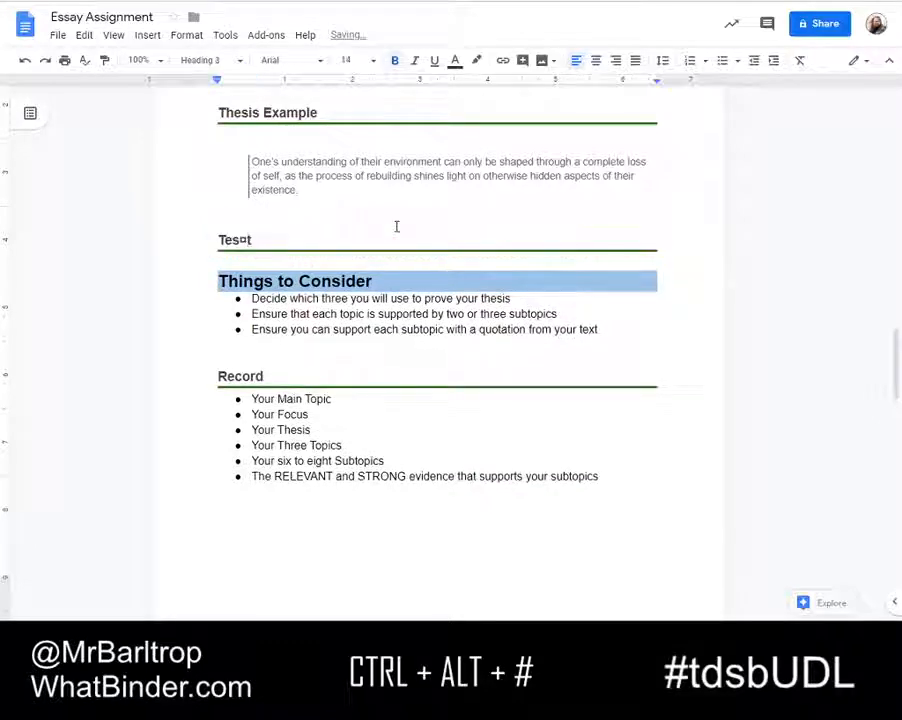
pyautogui.hotkey('ctrl', 'alt', '2')
pyautogui.hotkey('ctrl', 'alt', '1')
# Step: Delete the "Test" text and reset its line to Normal text
pyautogui.press('BackSpace')
pyautogui.press('BackSpace')
pyautogui.press('BackSpace')
pyautogui.press('BackSpace')
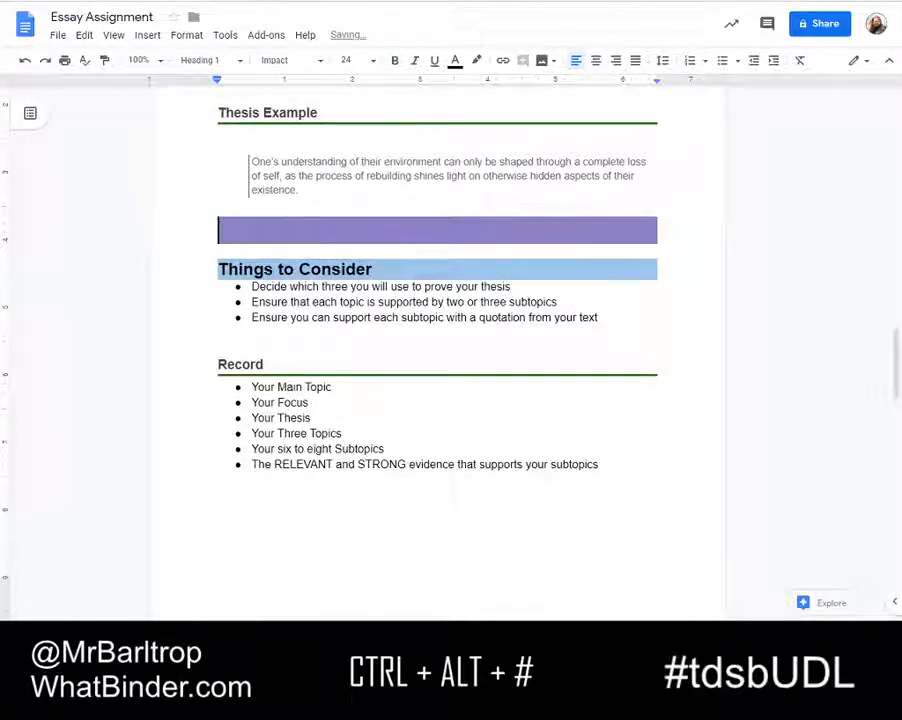
pyautogui.hotkey('ctrl', 'alt', '0')
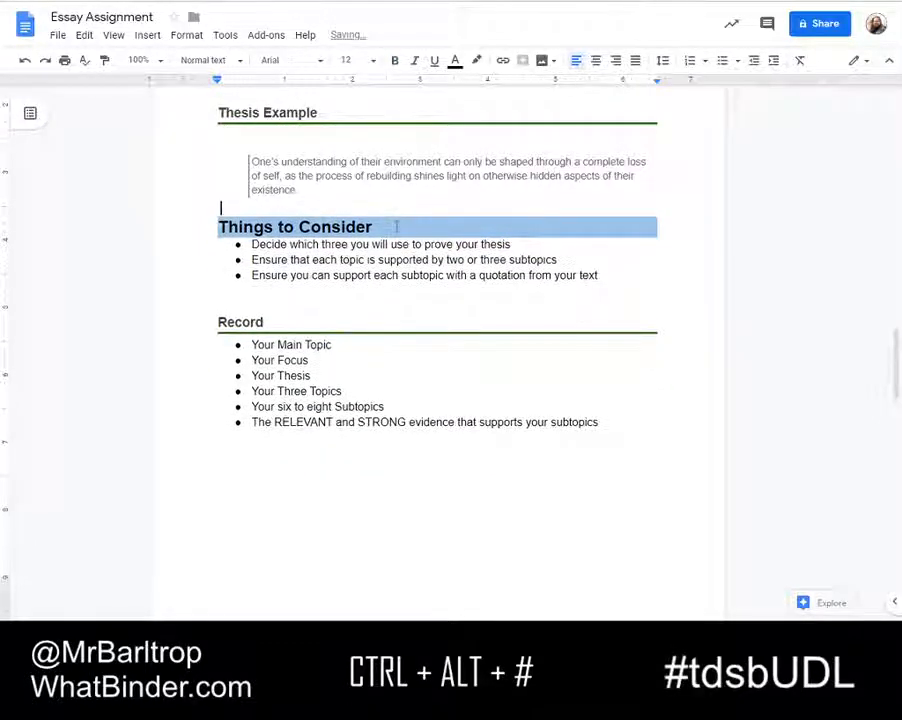
pyautogui.scroll(5, 288, 203)
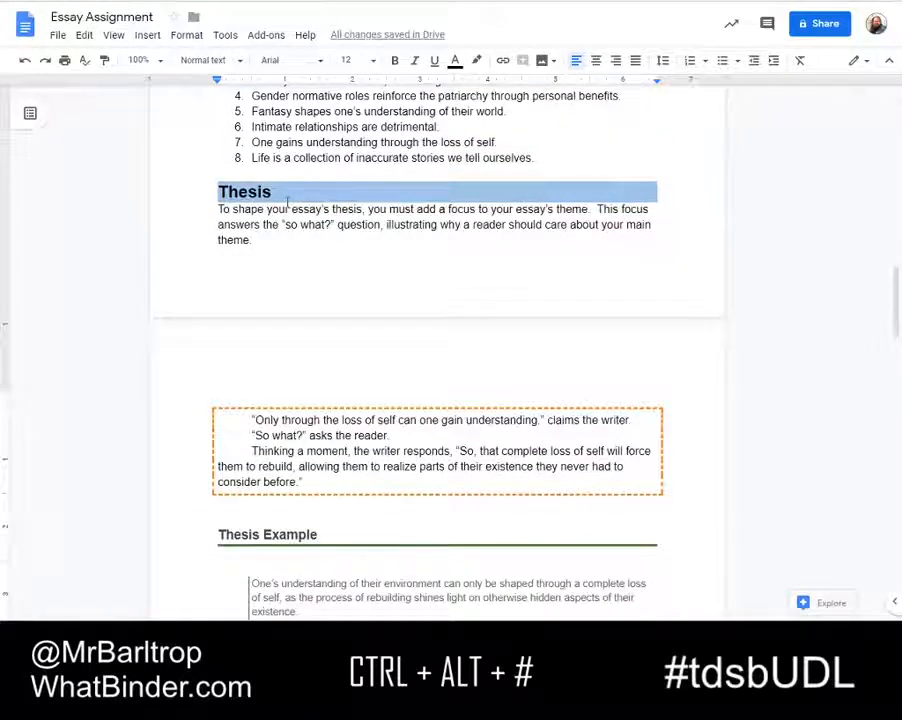